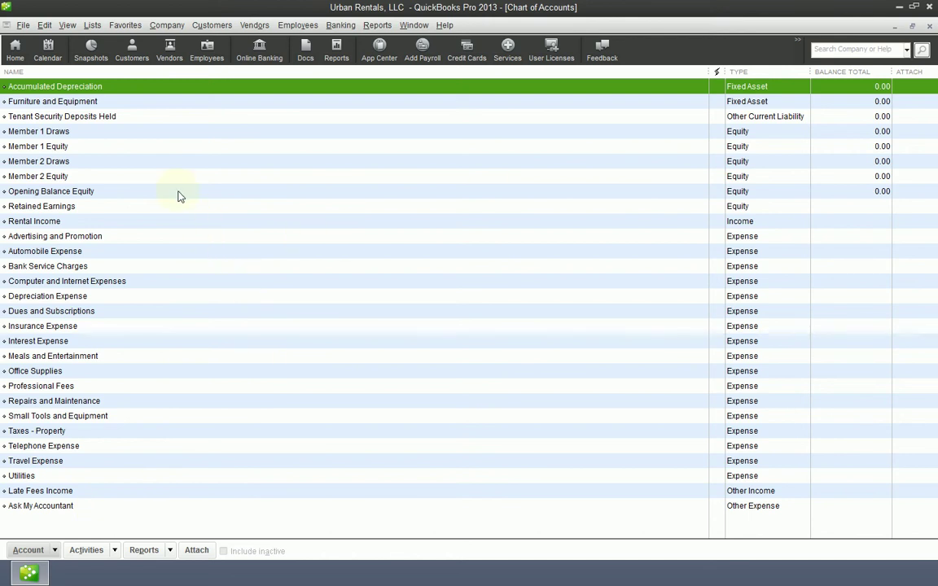
Step: Sort the chart of accounts by name, and finally by account type
left_click(45, 74)
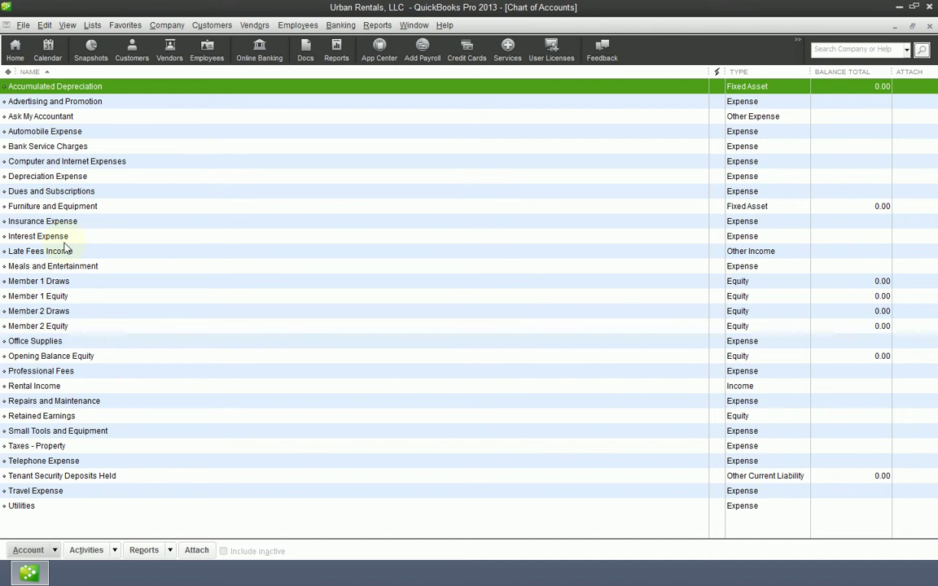
left_click(199, 74)
left_click(199, 75)
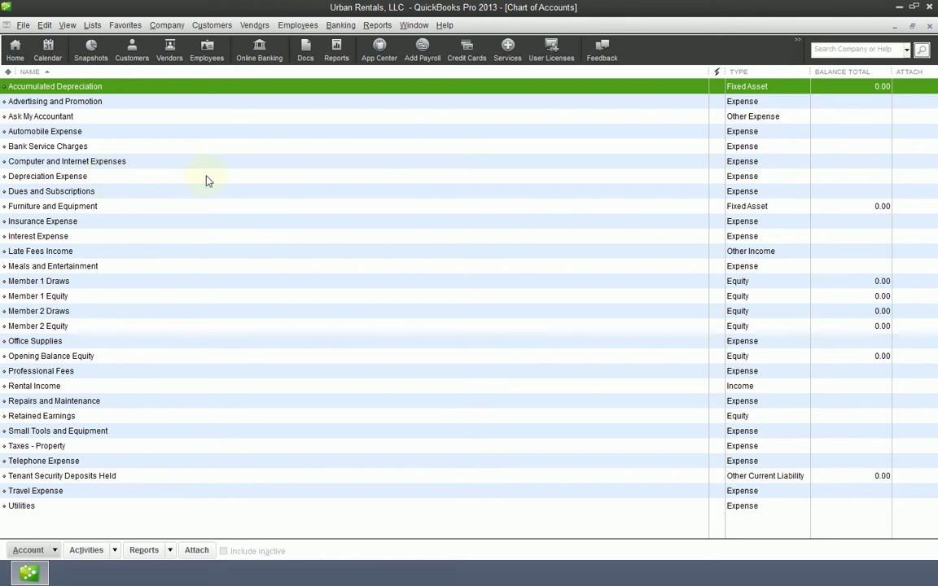
left_click(743, 74)
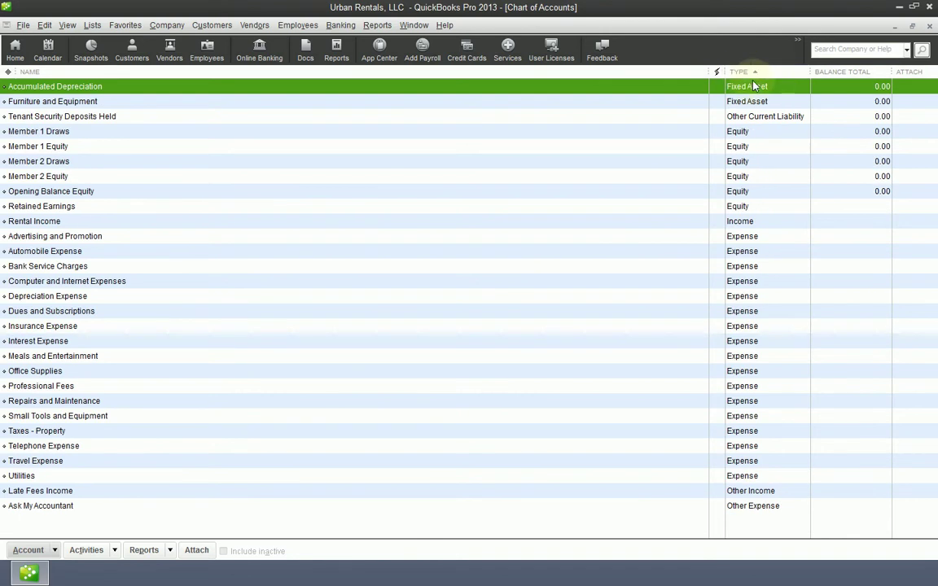
left_click(779, 75)
left_click(786, 76)
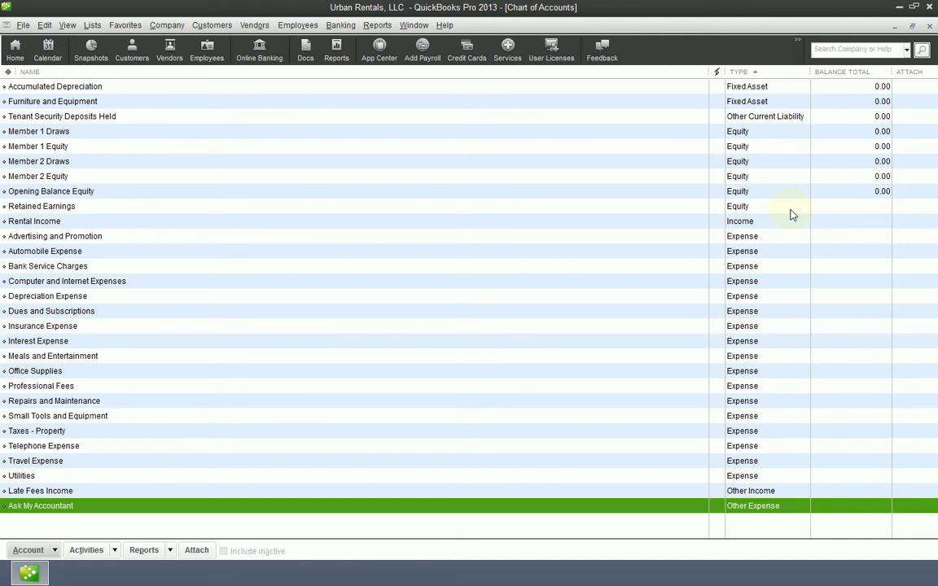
Step: Examine the Member 1 Draws and Member 1 Equity accounts in the chart of accounts
left_click(106, 134)
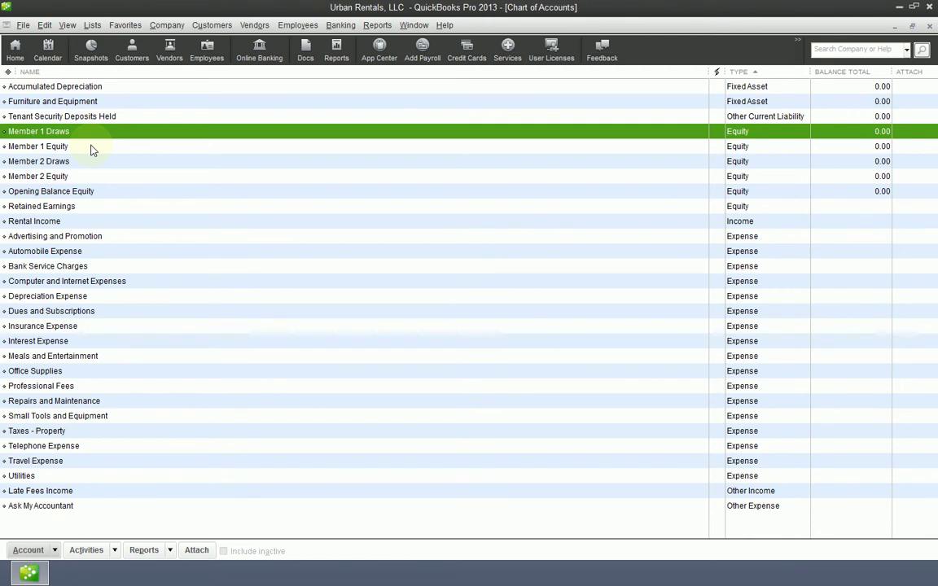
left_click(91, 148)
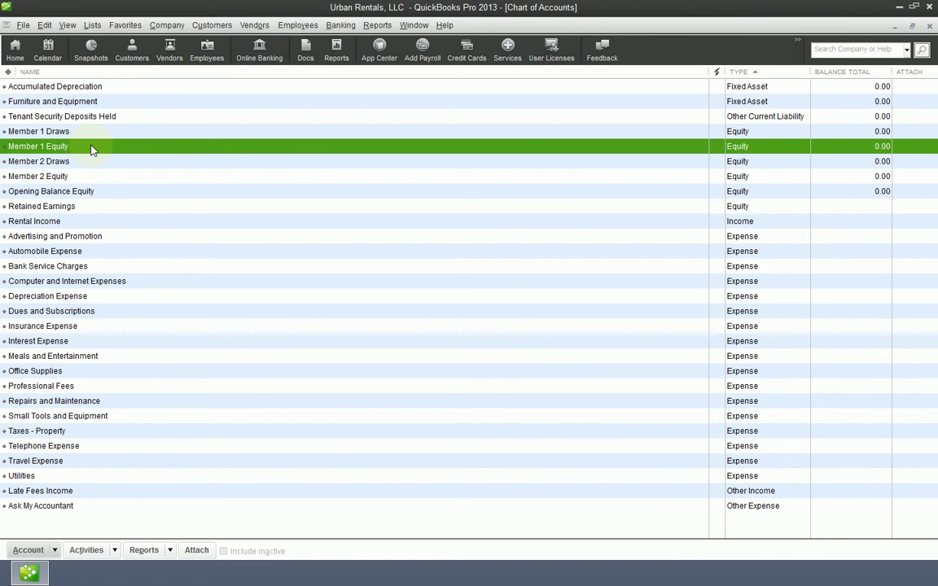
left_click(67, 127)
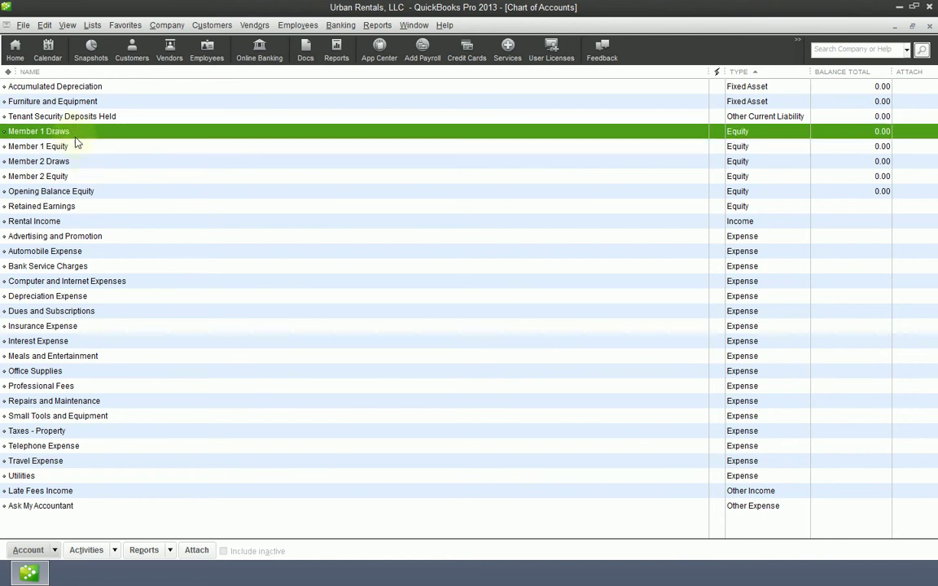
left_click(77, 148)
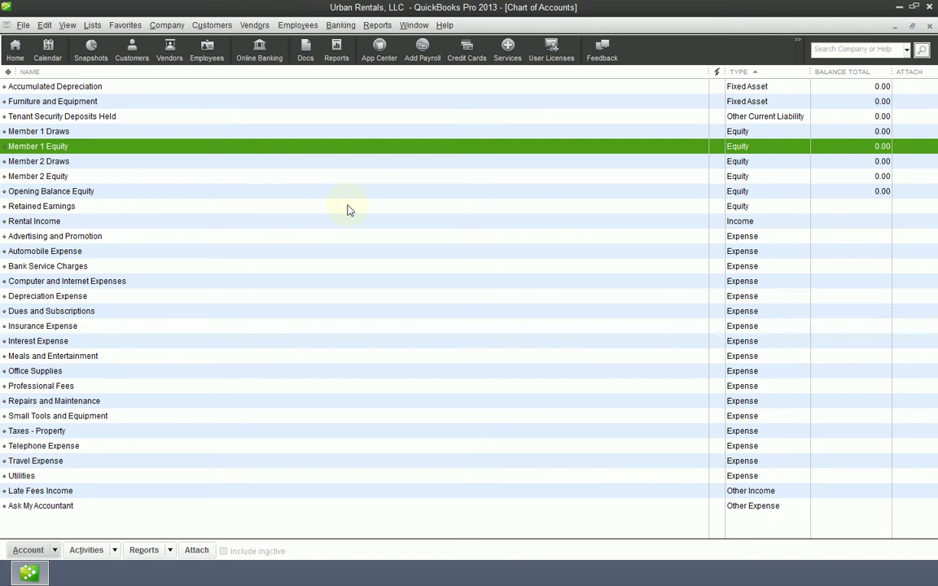
Step: Review the Rental Income account and the expense accounts, such as Professional Fees, Insurance Expense and Bank Service Charges
left_click(765, 222)
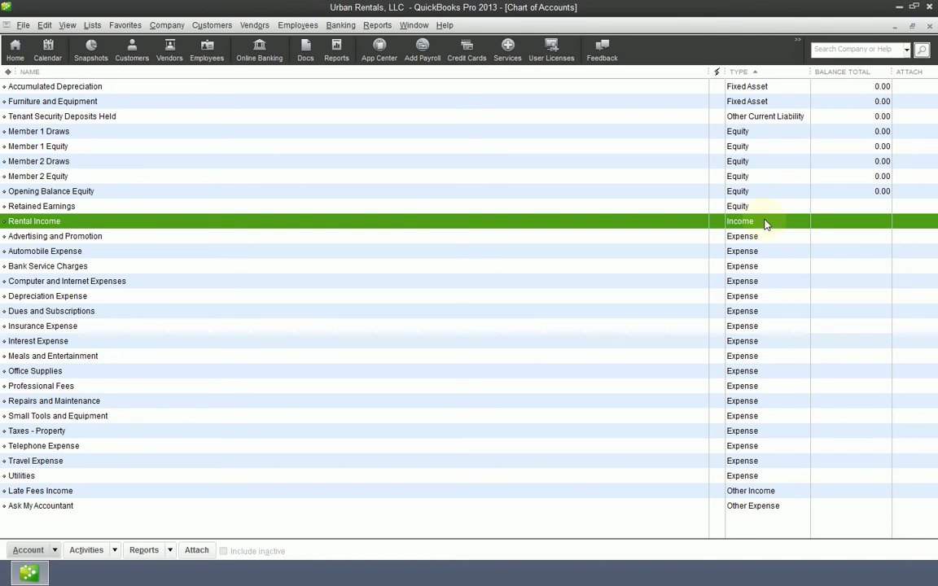
left_click(787, 252)
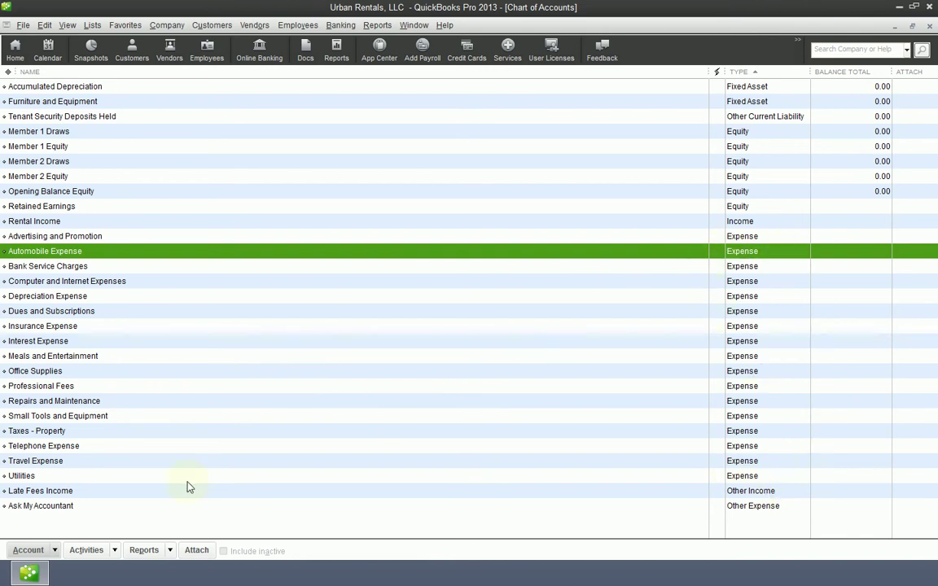
left_click(62, 432)
left_click(63, 445)
left_click(81, 388)
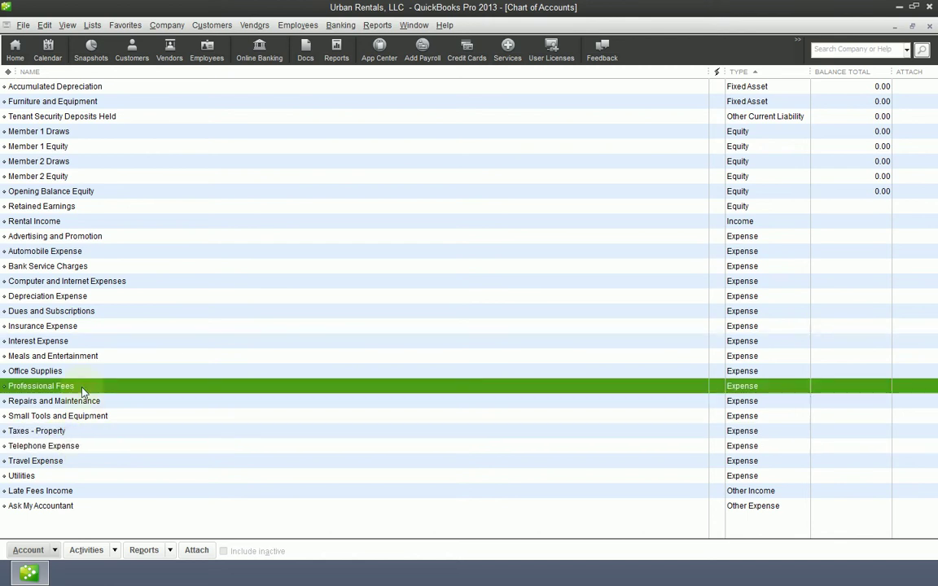
left_click(41, 327)
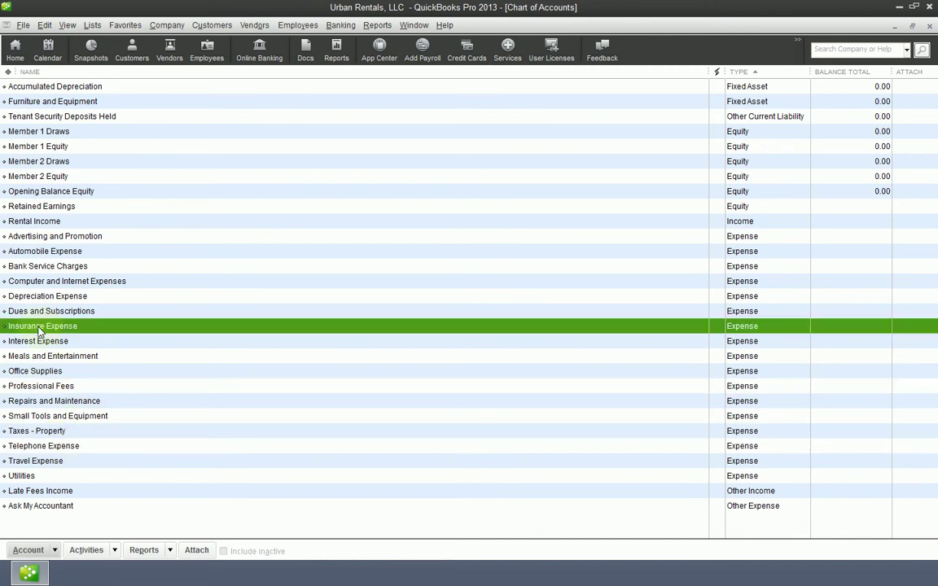
left_click(91, 267)
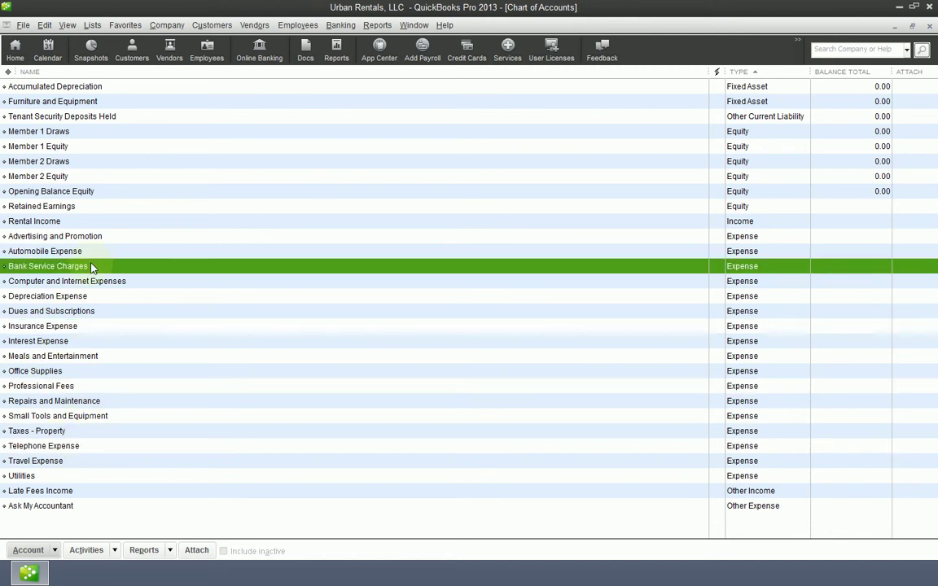
left_click(402, 242)
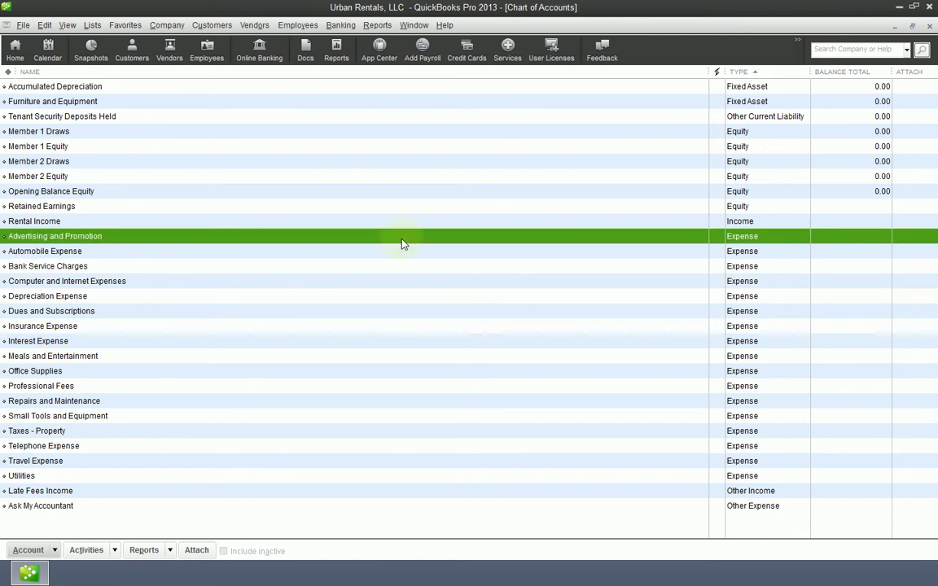
left_click(307, 225)
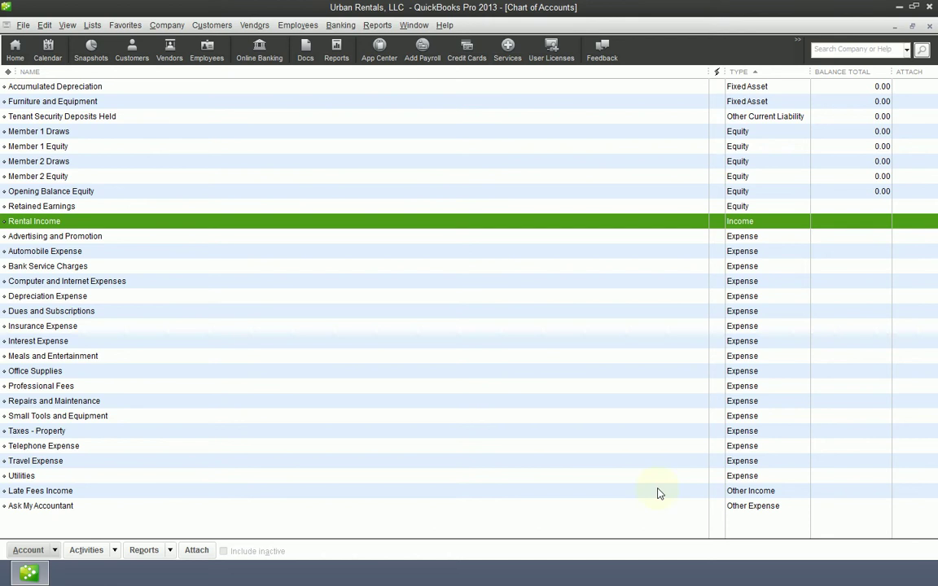
Step: Examine the Late Fees Income and Ask My Accountant accounts and their Other Income and Other Expense types
left_click(792, 491)
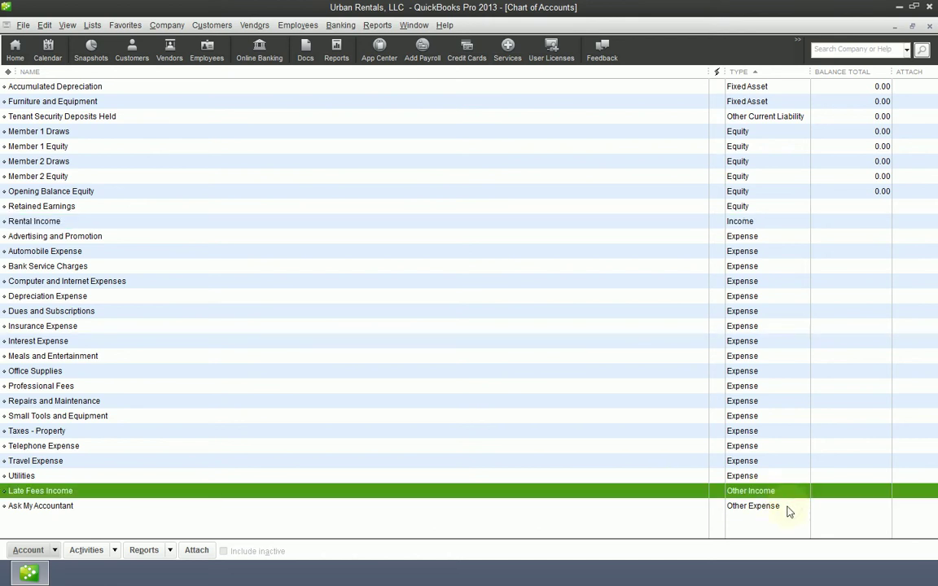
left_click(787, 507)
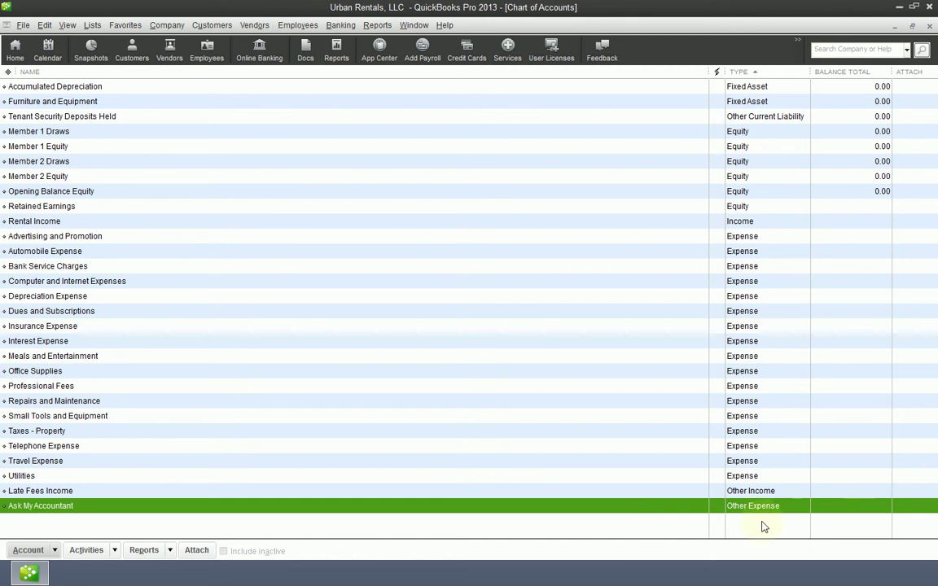
left_click(781, 494)
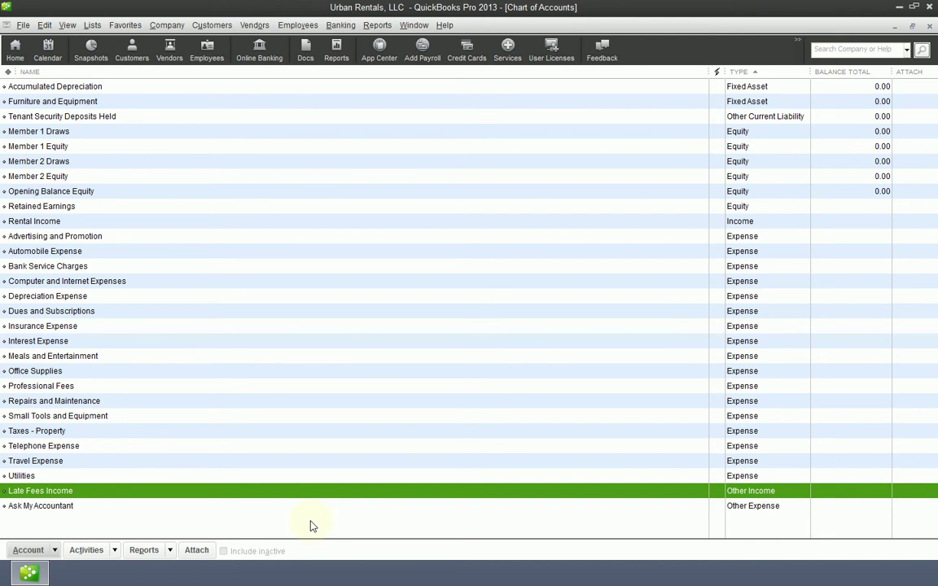
left_click(761, 510)
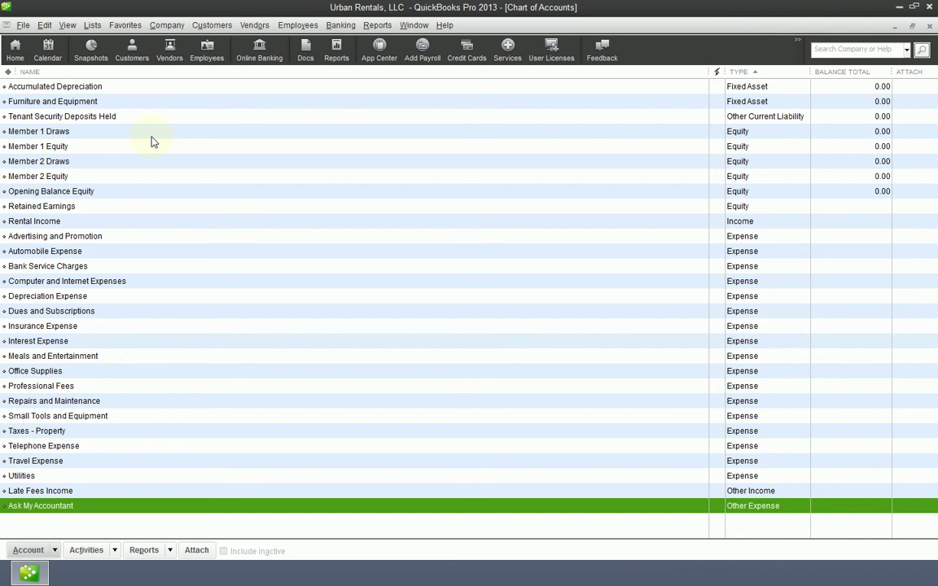
left_click(103, 506)
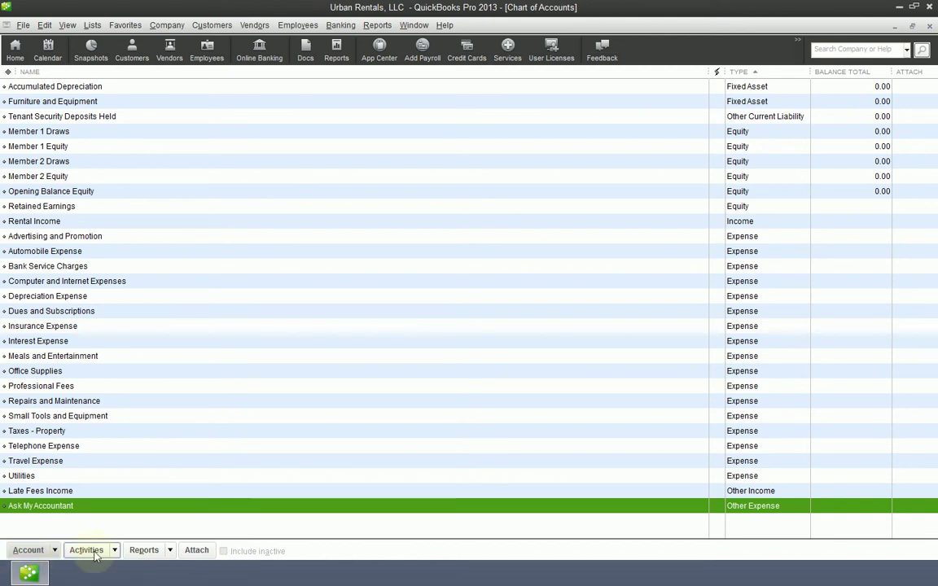
Step: Start a new account in the chart of accounts with Bank as its account type
left_click(28, 550)
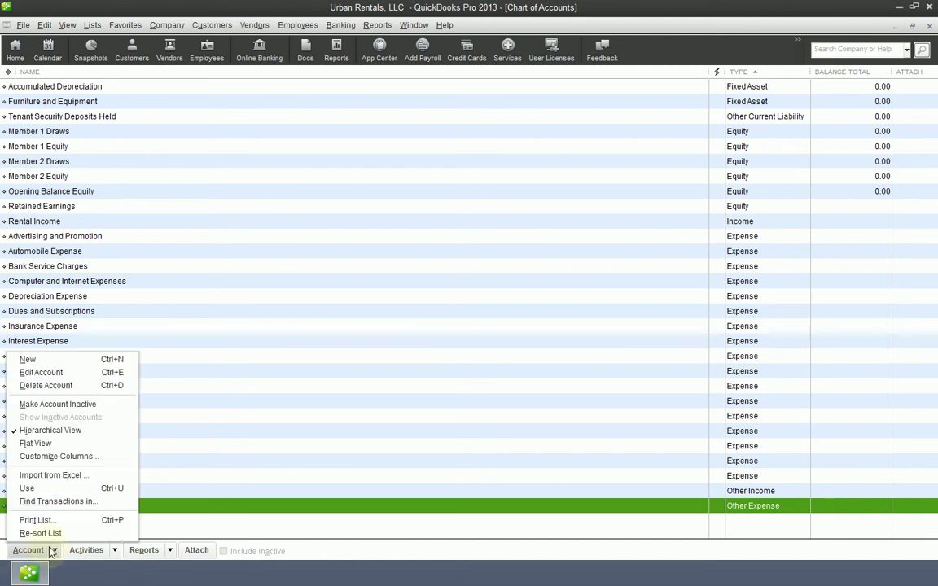
left_click(69, 364)
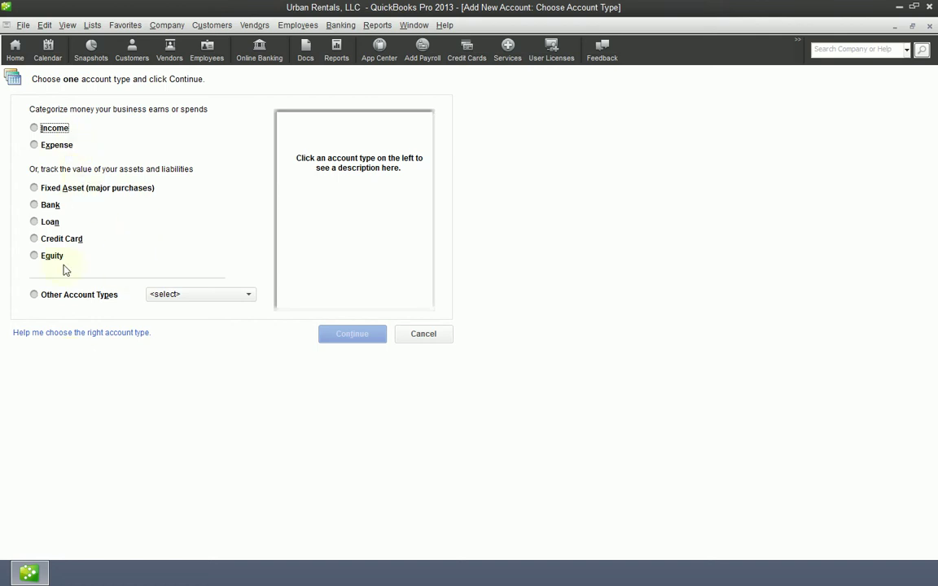
left_click(34, 206)
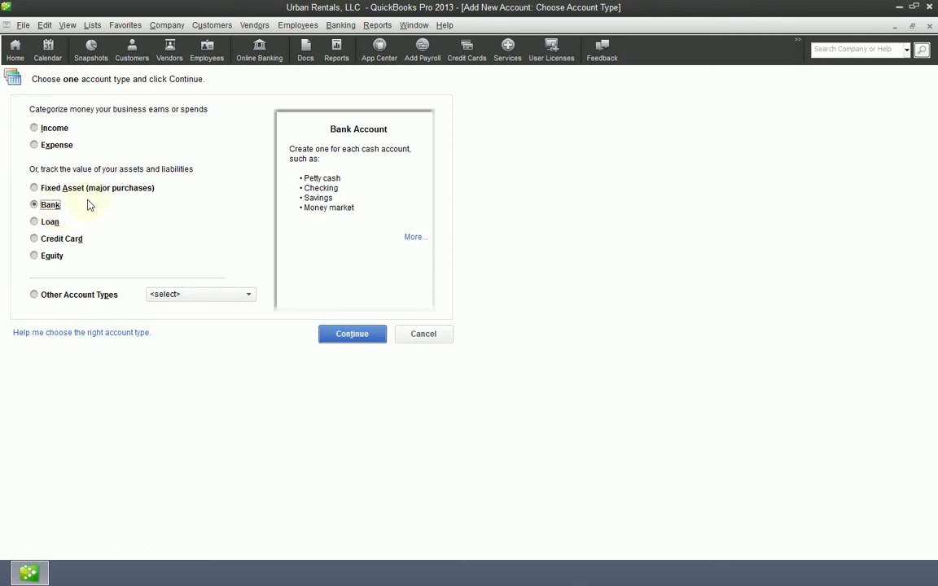
left_click(47, 189)
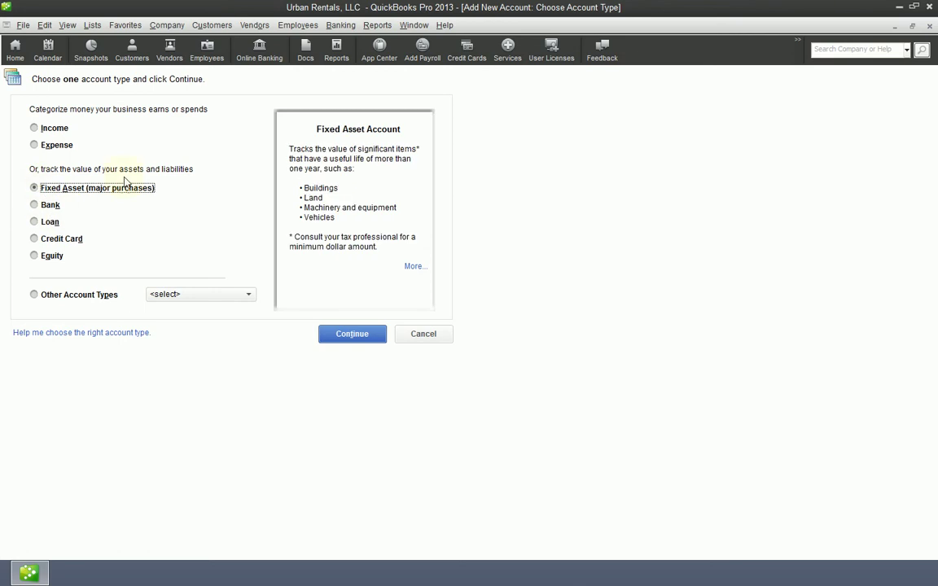
left_click(41, 204)
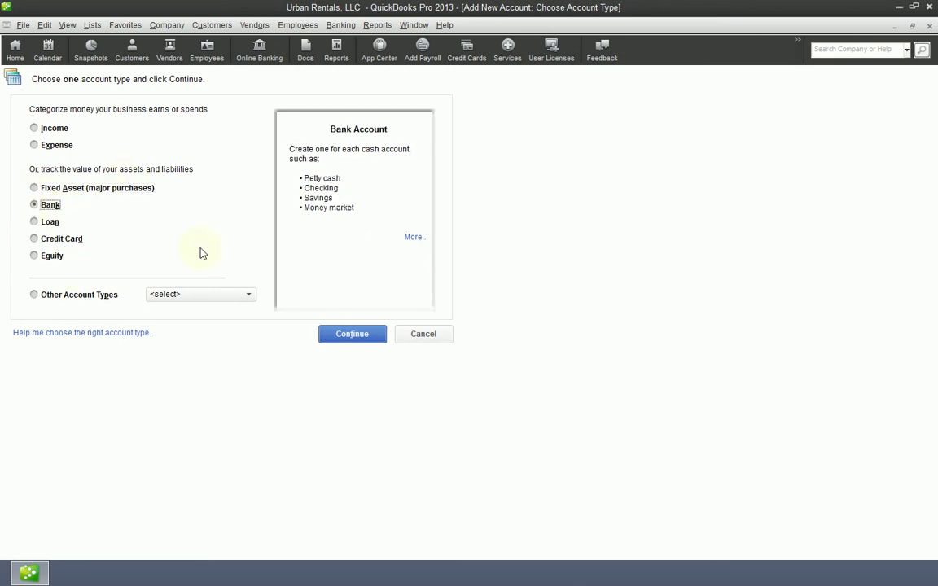
left_click(344, 335)
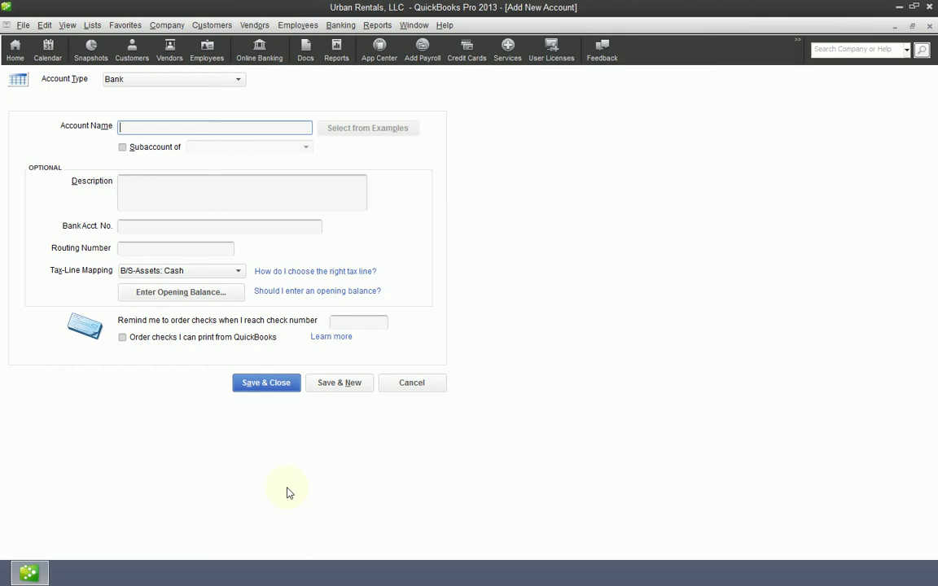
Step: Name the new bank account US Bank Checking
type("US Bank")
key("BackSpace")
type("nk Checking")
key("Tab")
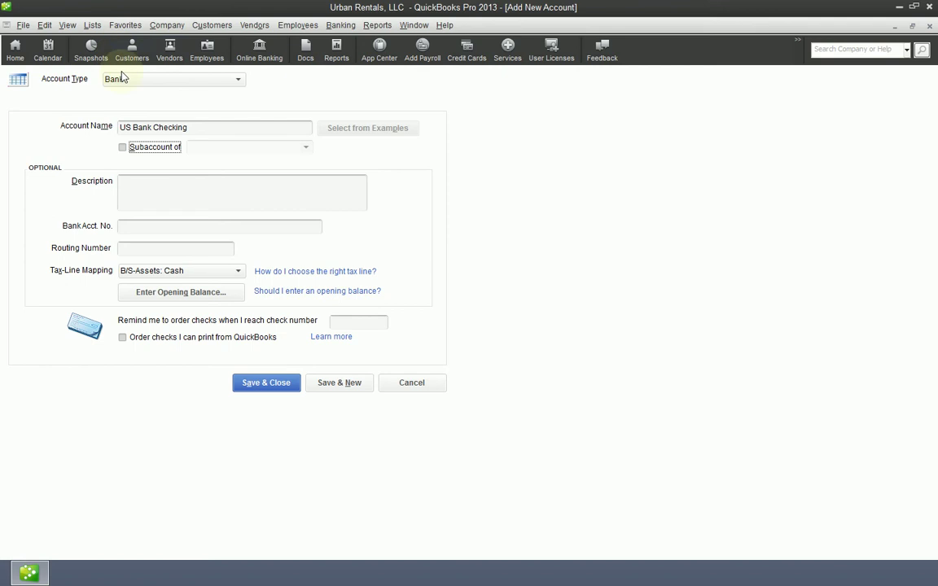
Step: Fill in the bank account number and the routing number for the new checking account
left_click(311, 199)
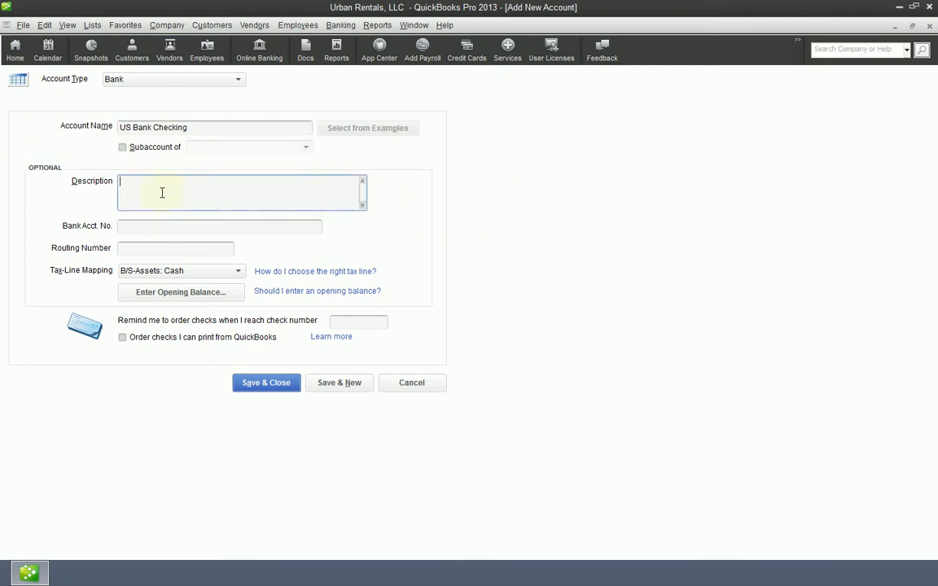
left_click(148, 232)
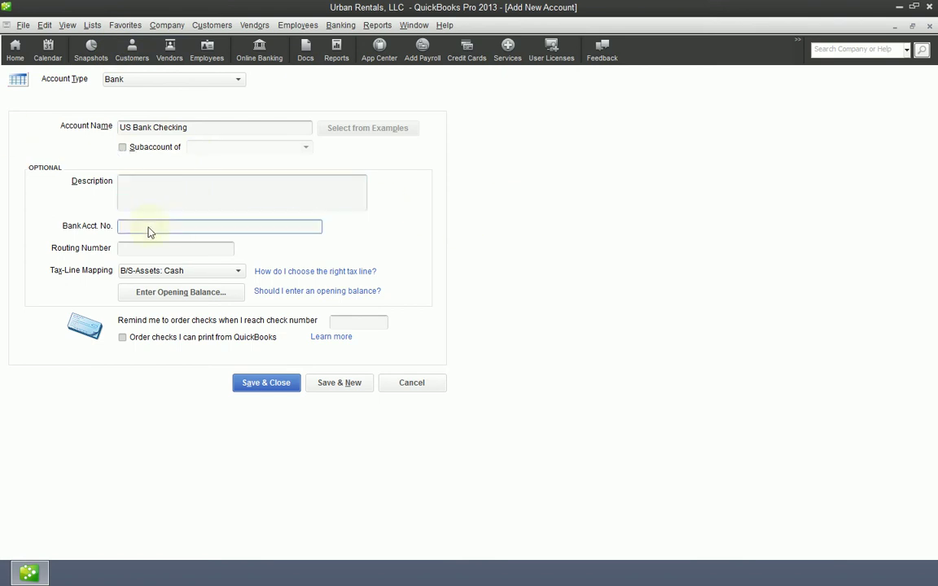
left_click(153, 245)
left_click(156, 232)
left_click(151, 246)
left_click(144, 232)
left_click(145, 248)
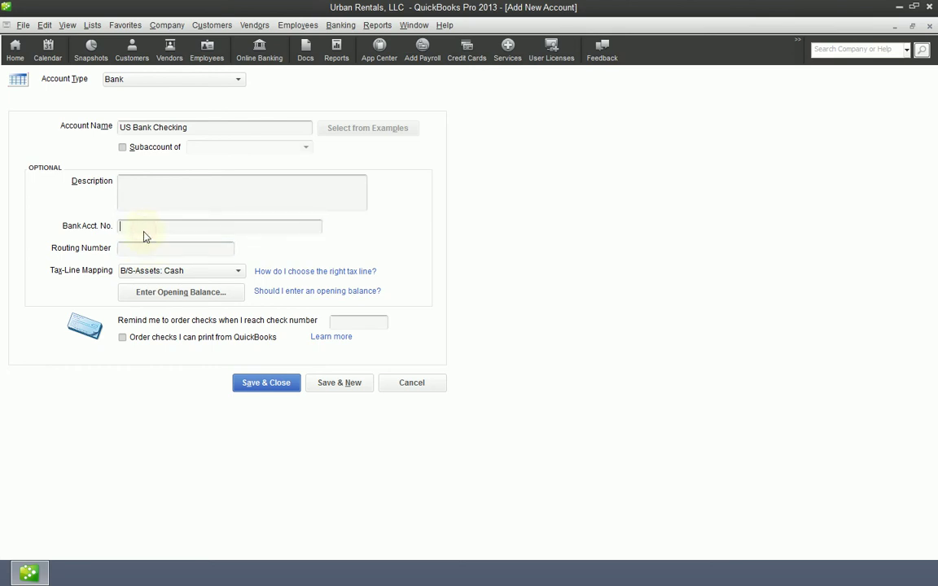
left_click(144, 232)
type("123456789")
left_click(150, 248)
type("7")
key("BackSpace")
type("098765432")
Step: Map the checking account to the tax line B/S-Assets: Cash
left_click(187, 270)
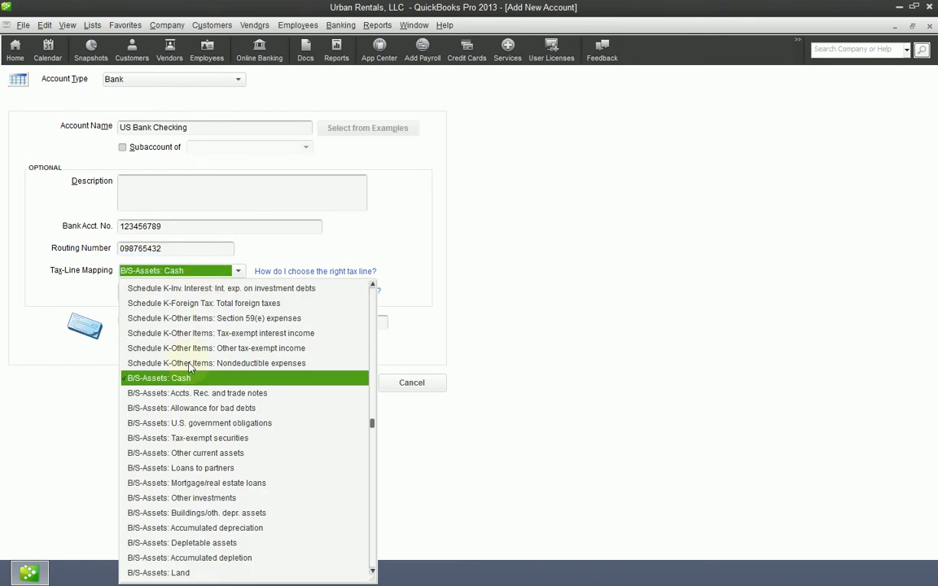
left_click(156, 378)
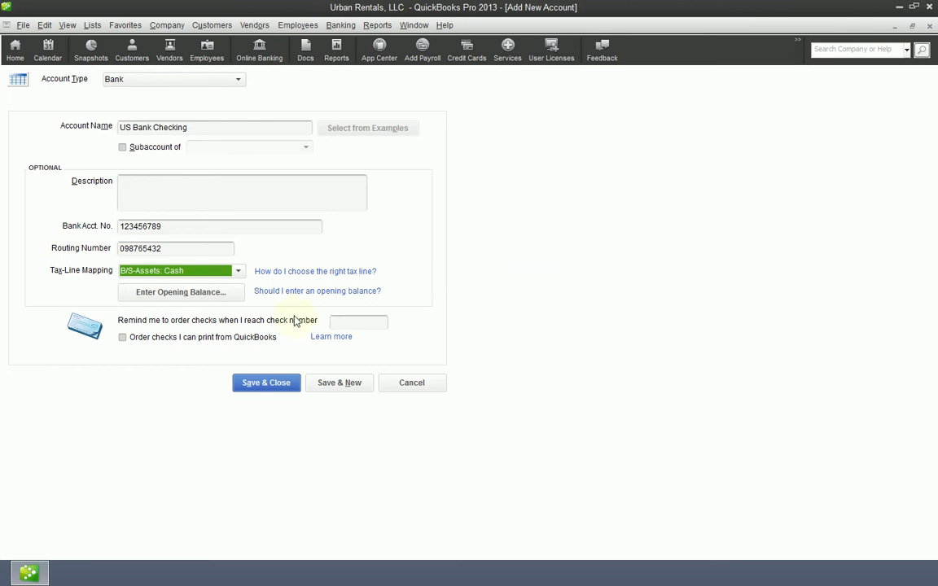
Step: Start the opening balance entry for the checking account and set the statement ending date to 01/31/2013
left_click(217, 292)
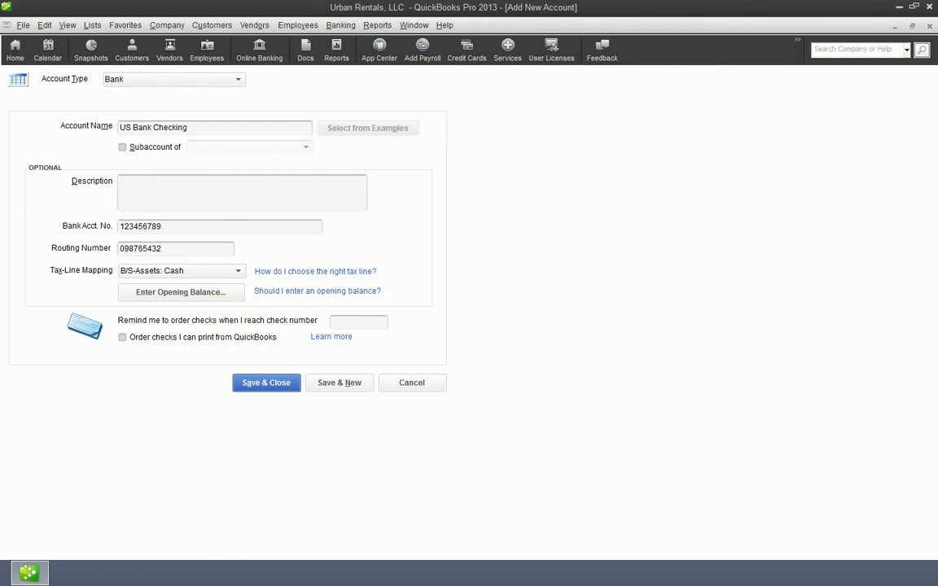
left_click_drag(403, 240, 558, 136)
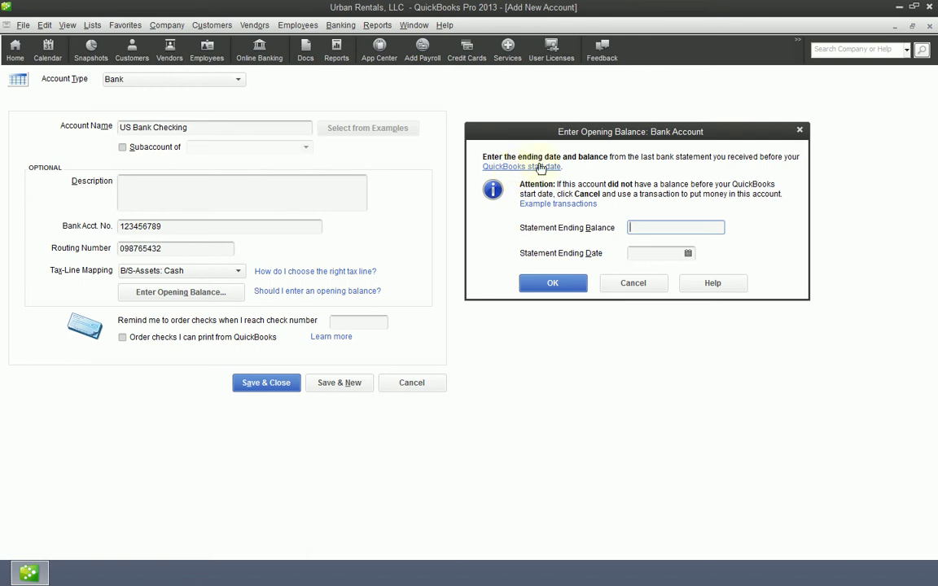
left_click(673, 254)
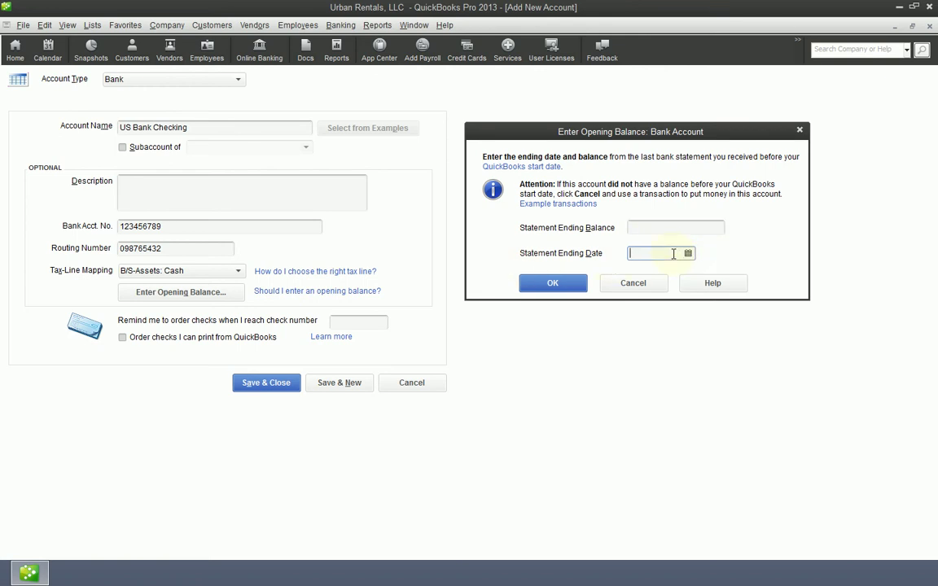
type("7.31.2013")
key("Tab")
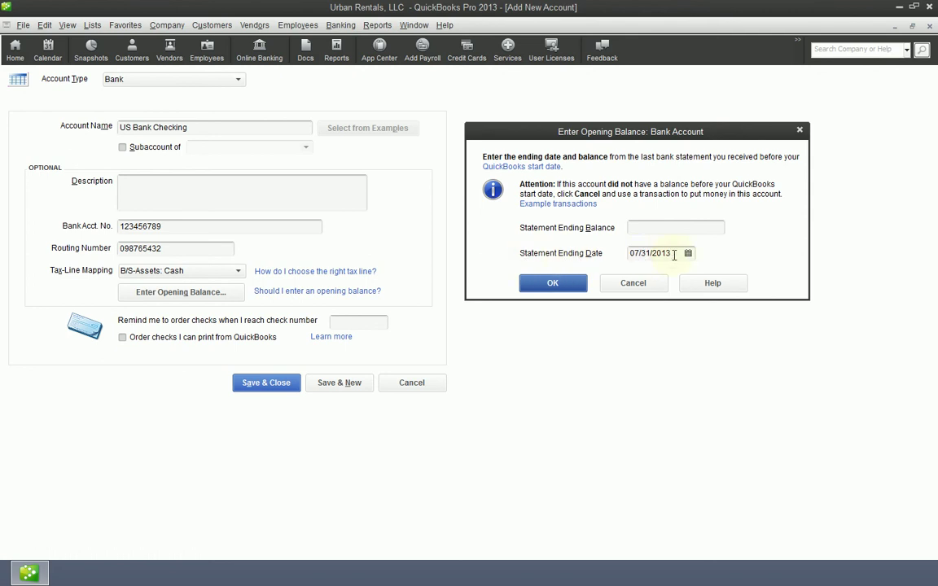
left_click_drag(674, 254, 611, 245)
key("BackSpace")
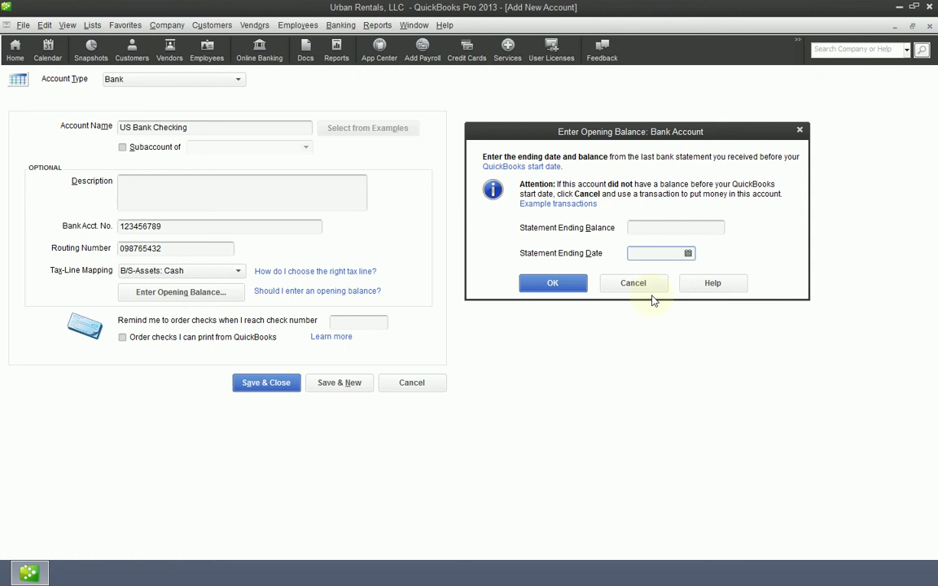
type("1.31.2013")
key("shift+Tab")
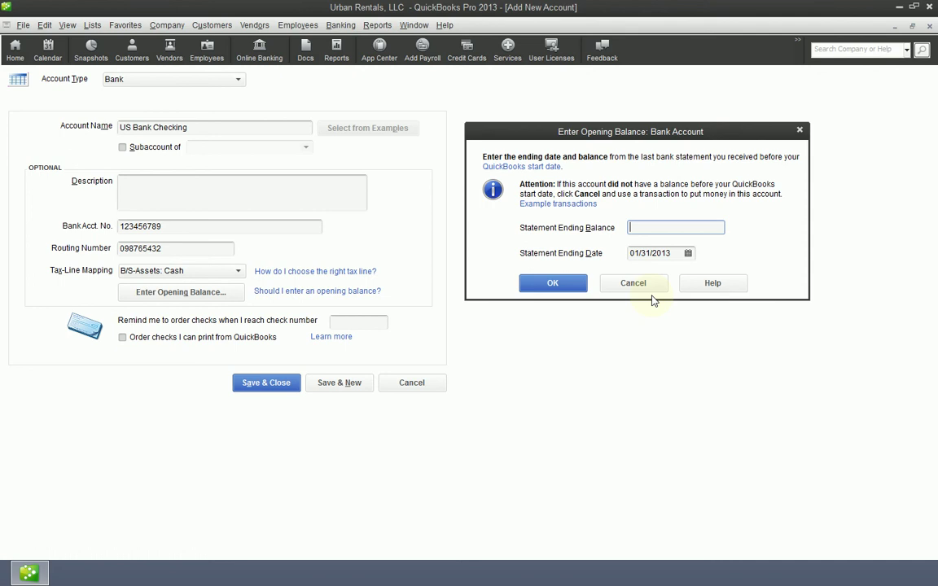
Step: Try a statement ending balance of 11,568.26, clear it to 0 and cancel the opening balance entry
type("11568.26")
key("Tab")
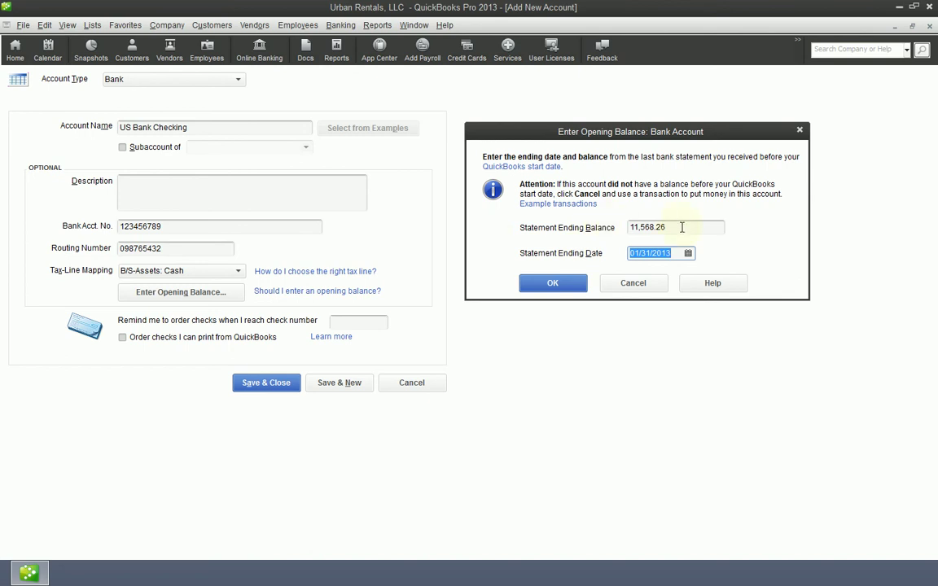
left_click_drag(681, 227, 565, 228)
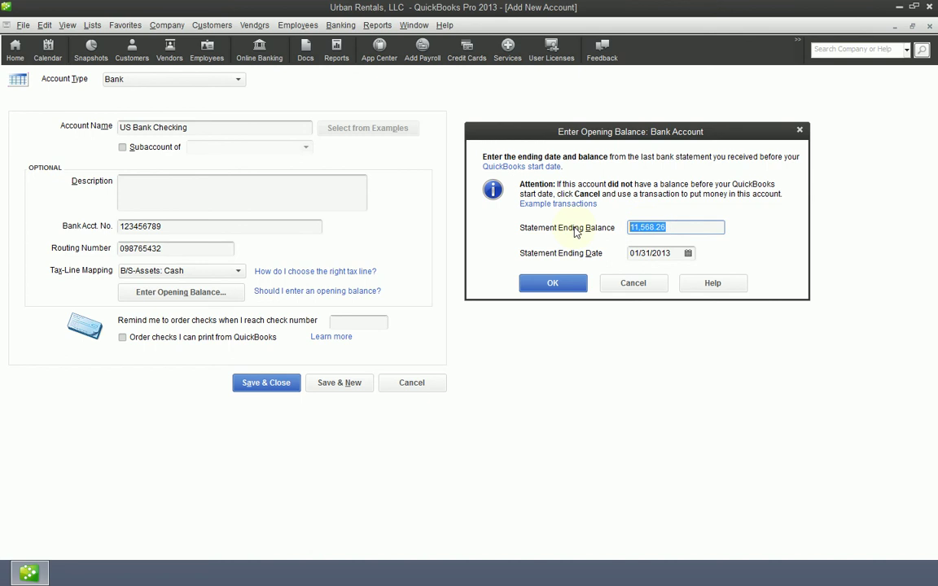
type("0")
left_click(633, 283)
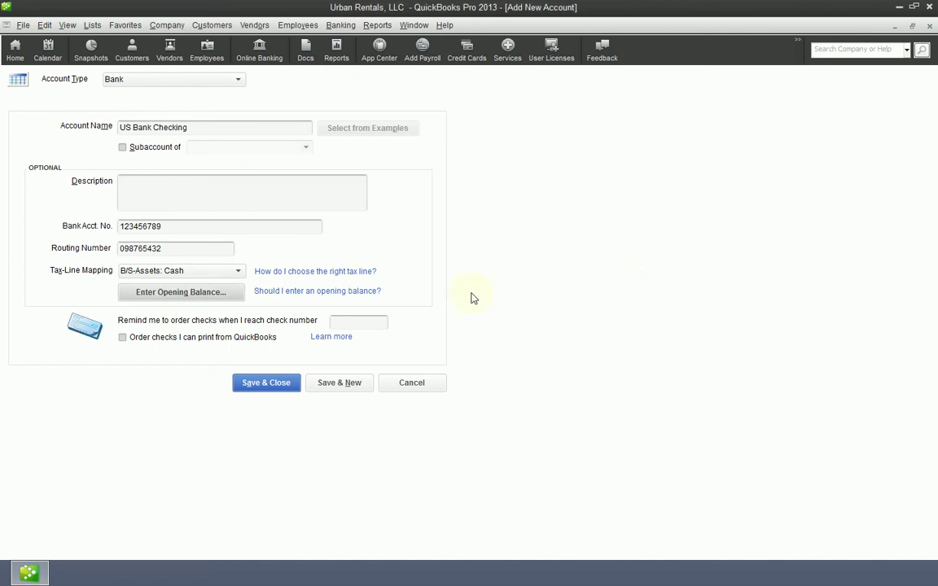
Step: Enter an opening balance of 11,548.26 with the statement ending date 01/31/2013
left_click(124, 296)
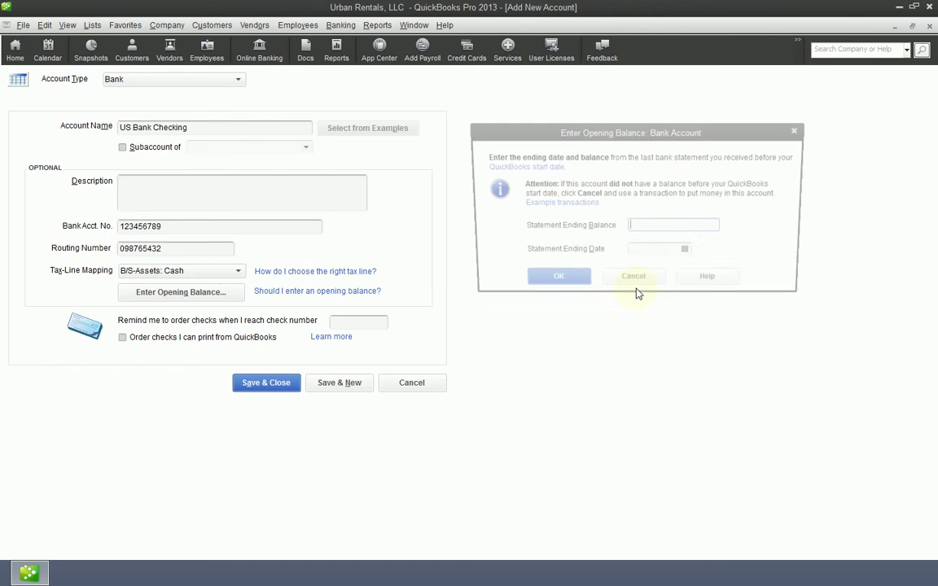
type("11,54")
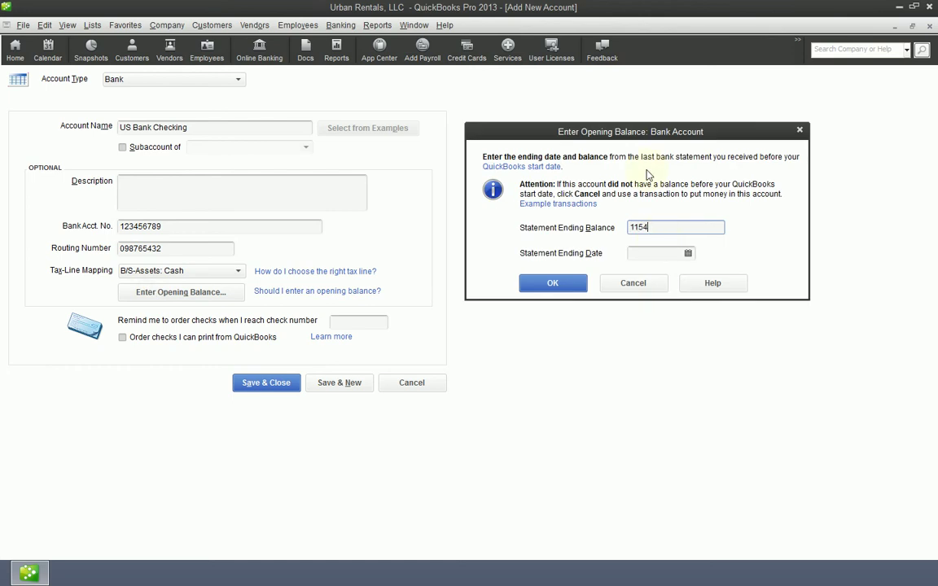
type("8.26")
key("Tab")
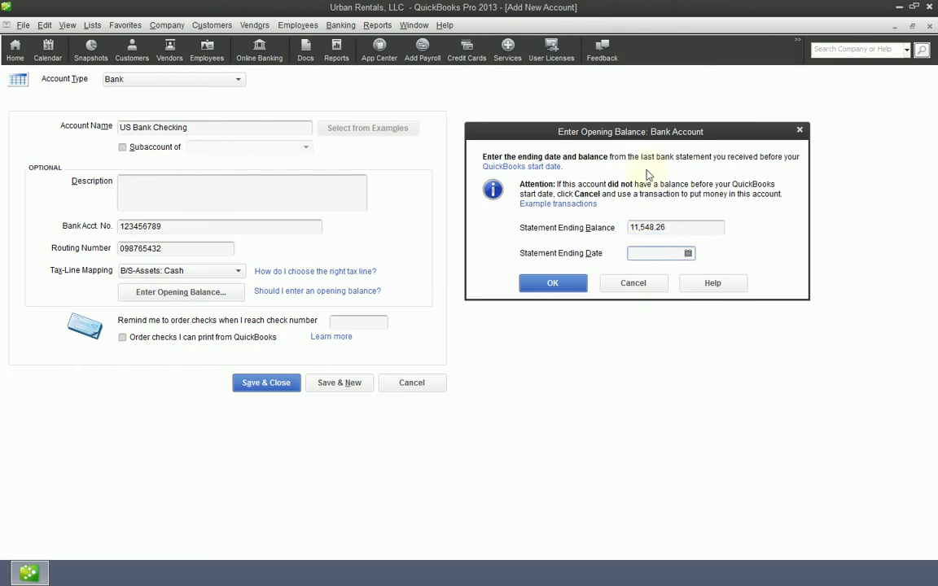
type("1.31.2013")
key("Tab")
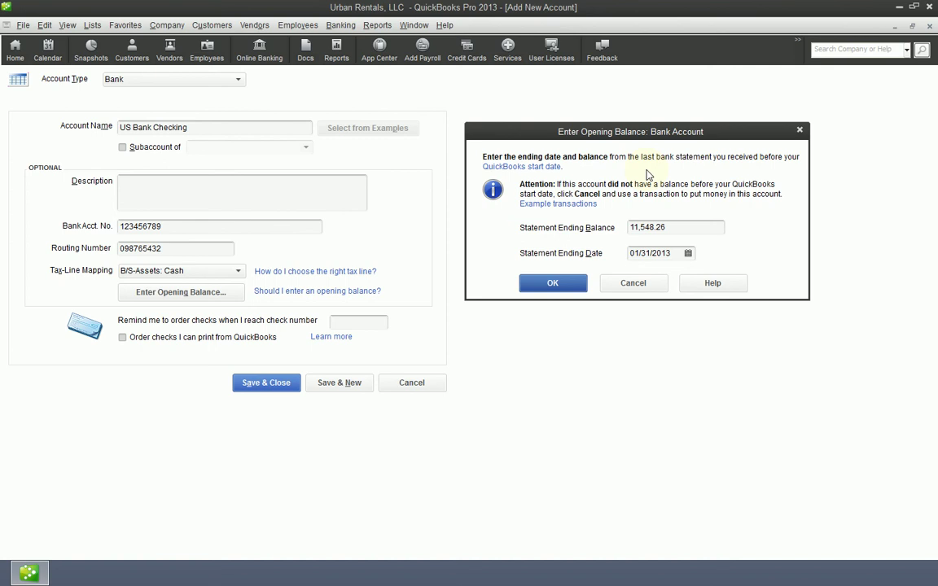
left_click(560, 285)
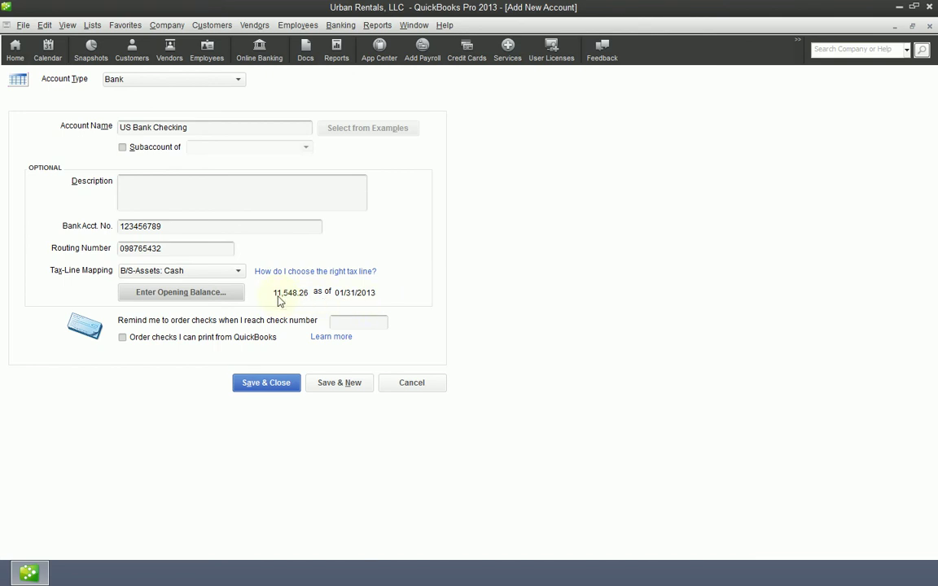
Step: Try changing the opening balance to 10,587.21 with the statement ending date 12/31/2012
left_click(175, 293)
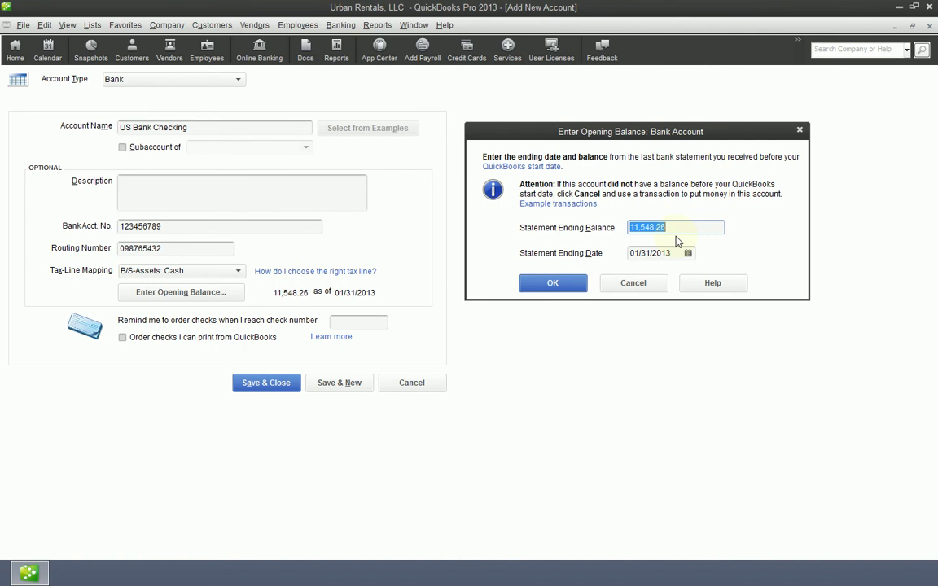
key("Tab")
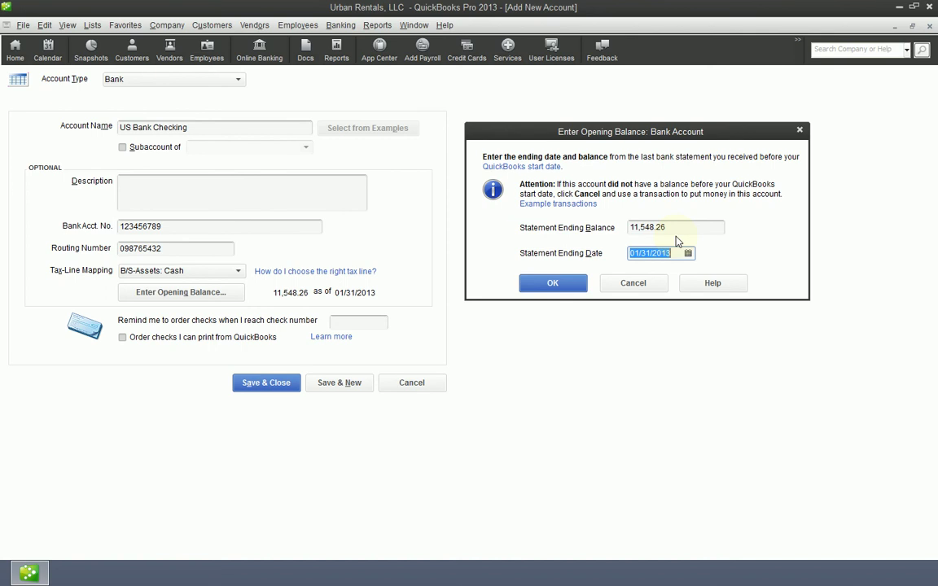
type("12.3612012")
key("shift+Tab")
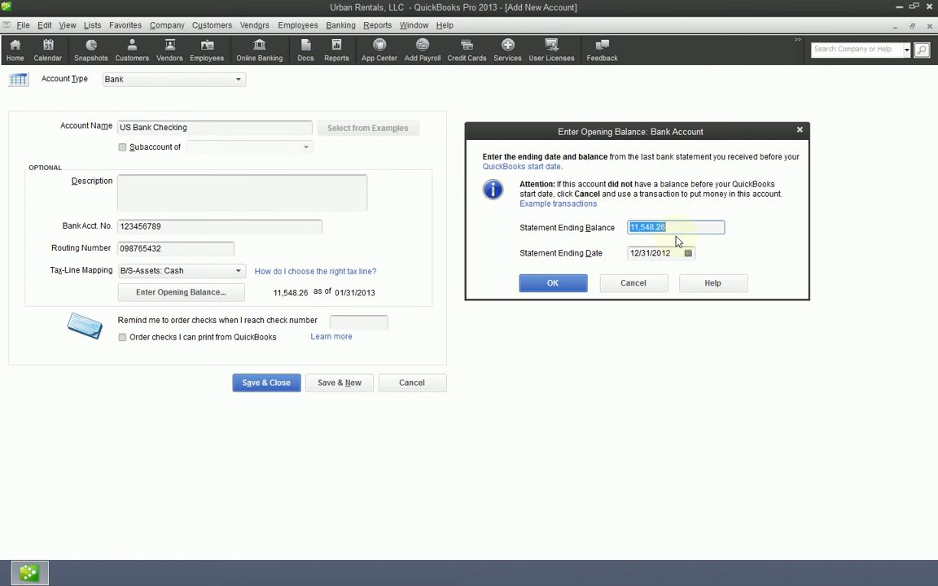
type("10,587.21")
key("Tab")
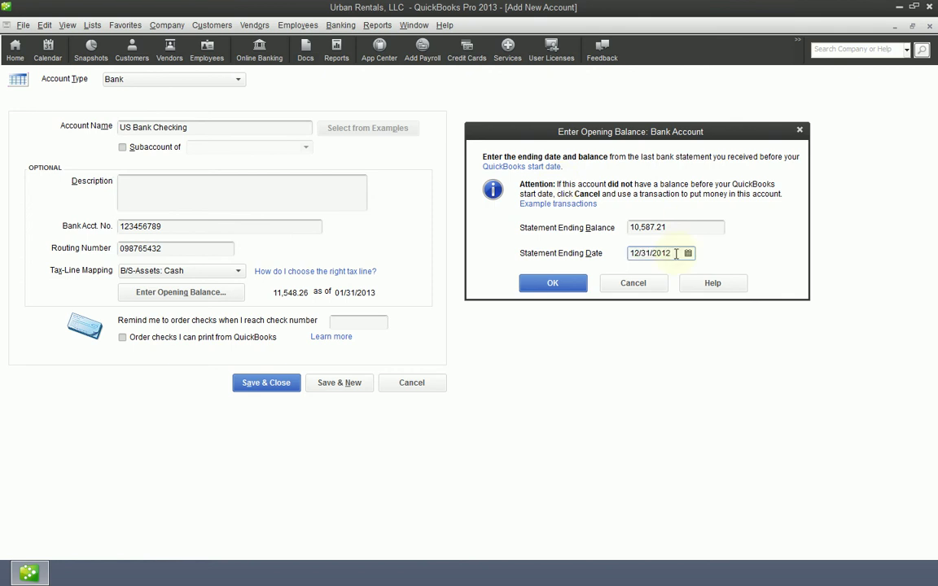
left_click(656, 253)
double_click(659, 254)
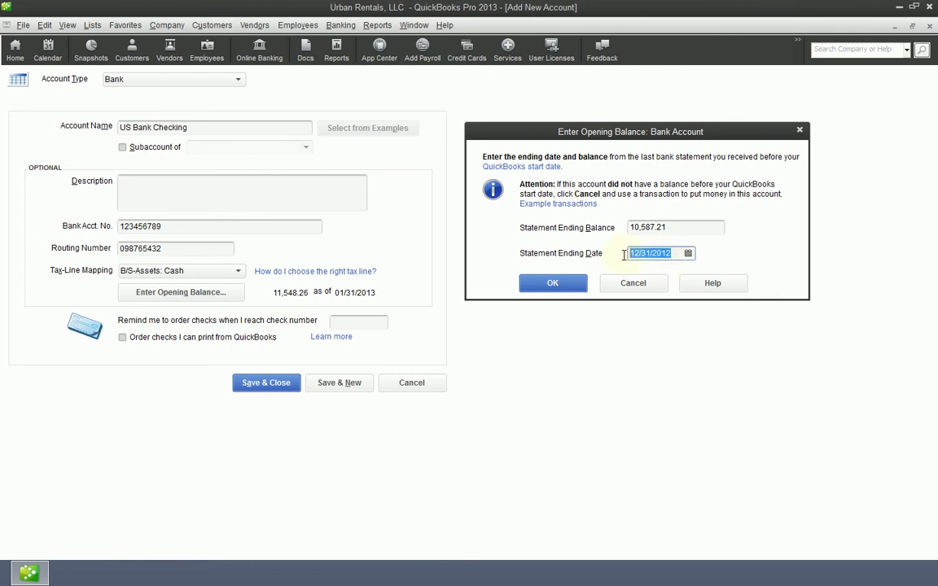
left_click(660, 254)
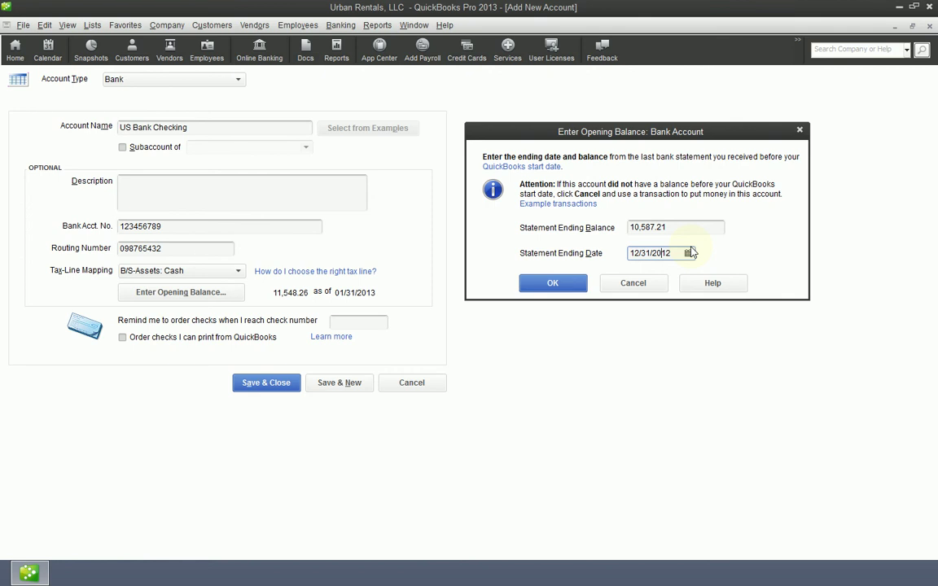
key("shift+Tab")
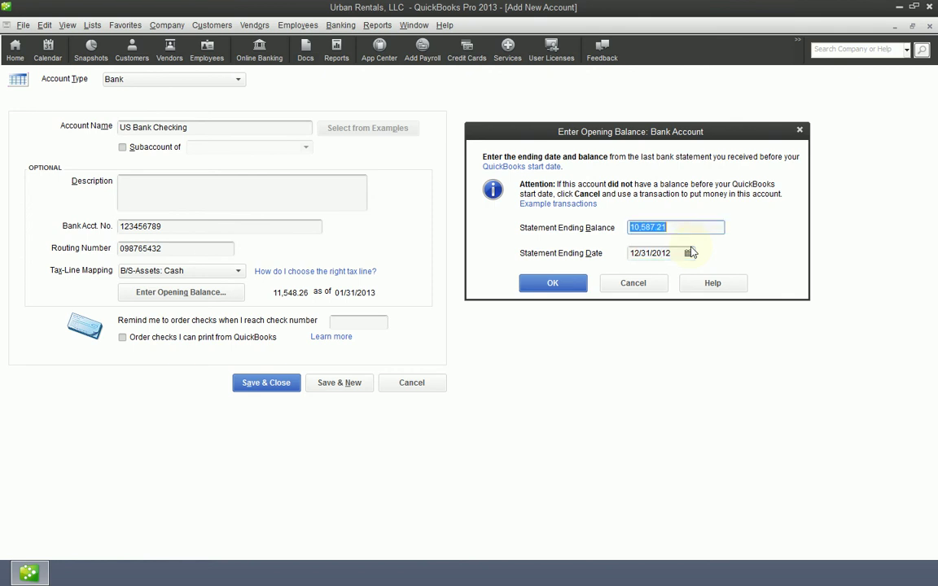
key("Tab")
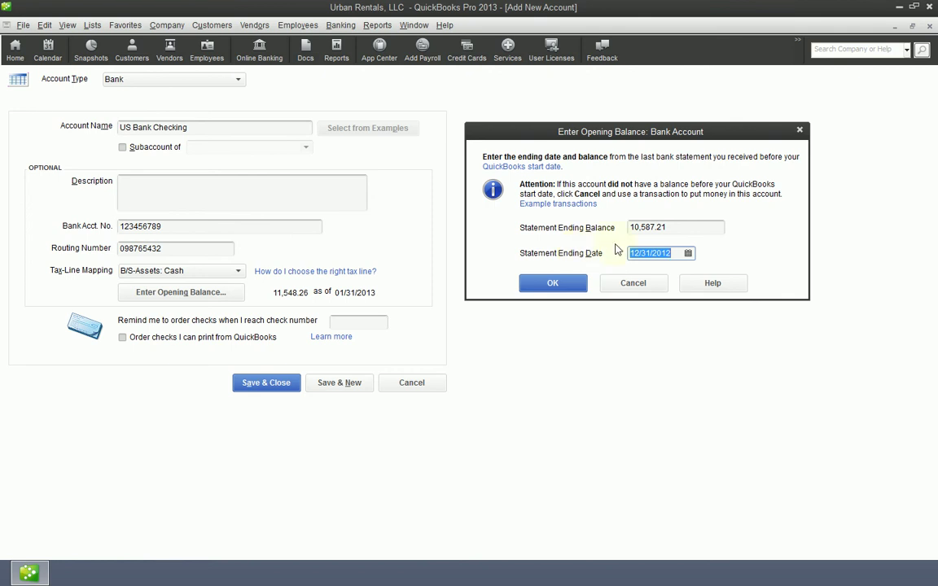
Step: Try 06/30/2013 as the statement ending date and cancel the opening balance changes
type("7.1")
key("BackSpace")
key("BackSpace")
key("BackSpace")
type("6.30")
key("shift+Tab")
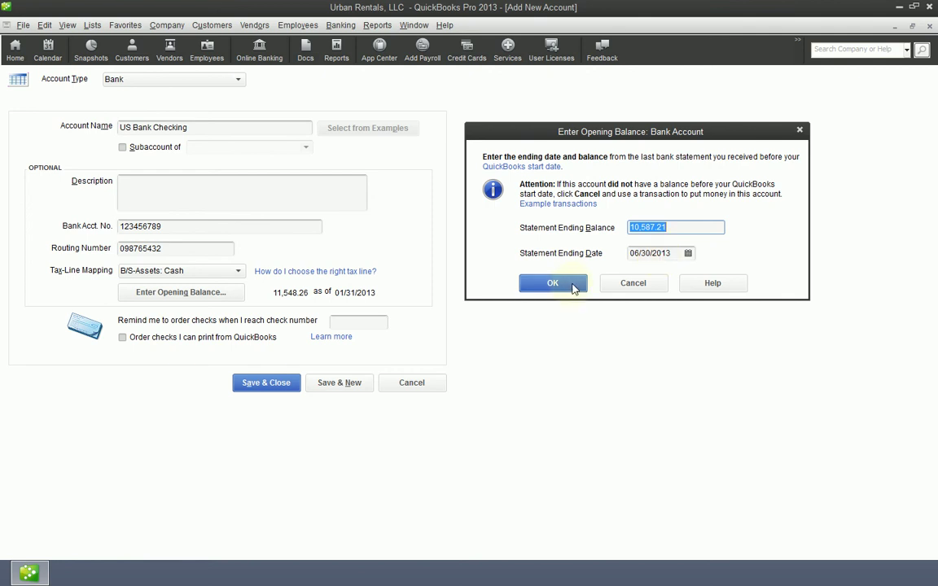
left_click(640, 282)
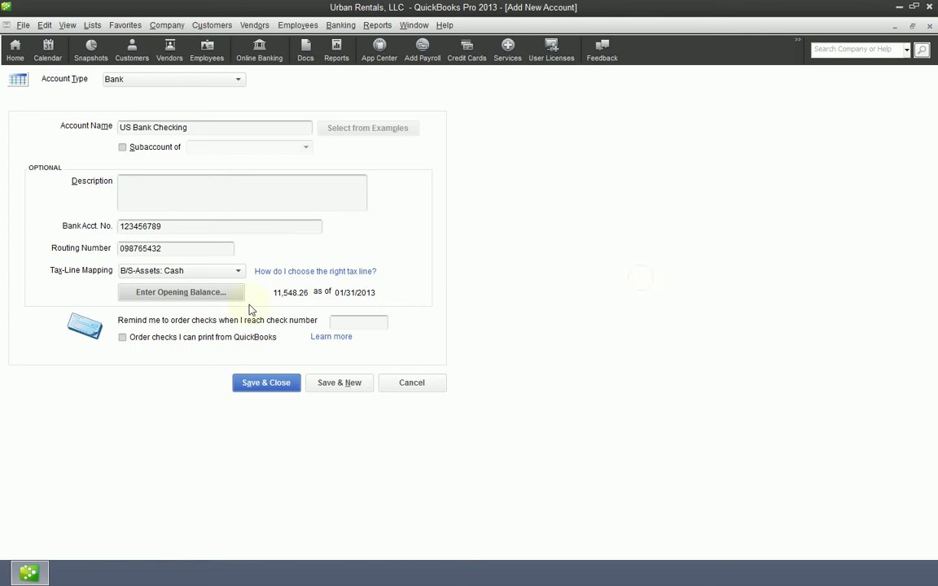
Step: Clear both the statement ending balance and the ending date from the account's opening balance
left_click(205, 295)
key("Delete")
left_click_drag(672, 254, 561, 248)
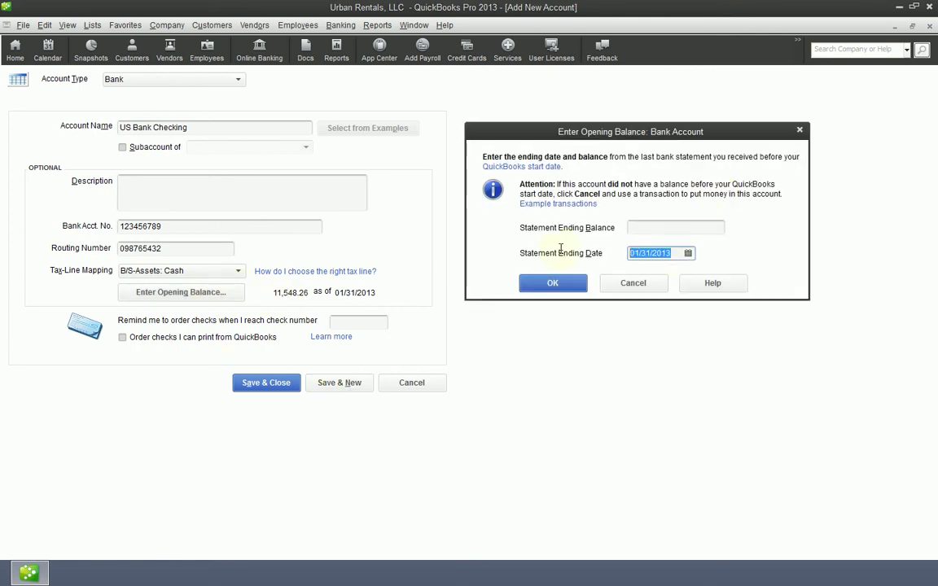
key("Delete")
left_click(563, 293)
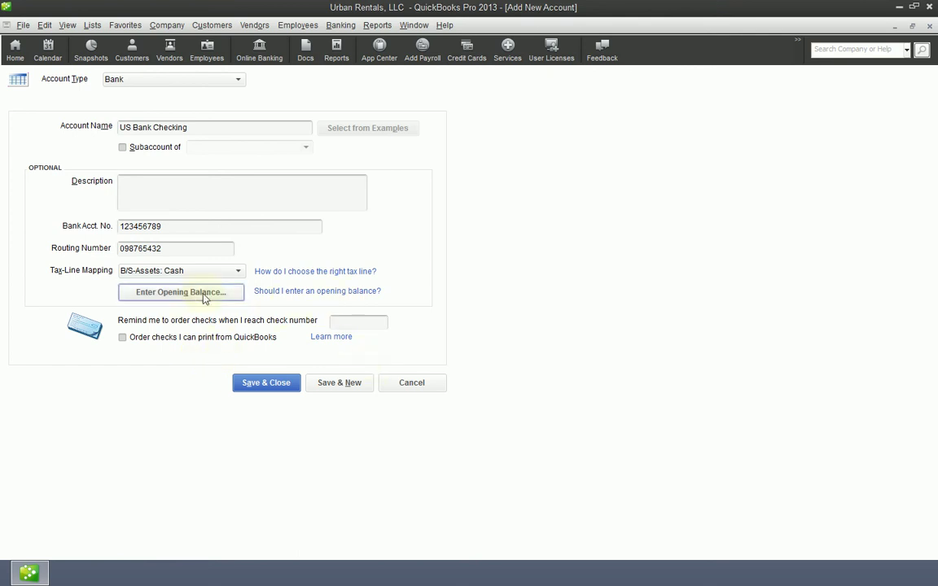
Step: Enter an opening balance of 5,000.00 as of 12/31/2012 and save the new account, accepting the past-dated transaction
left_click(181, 291)
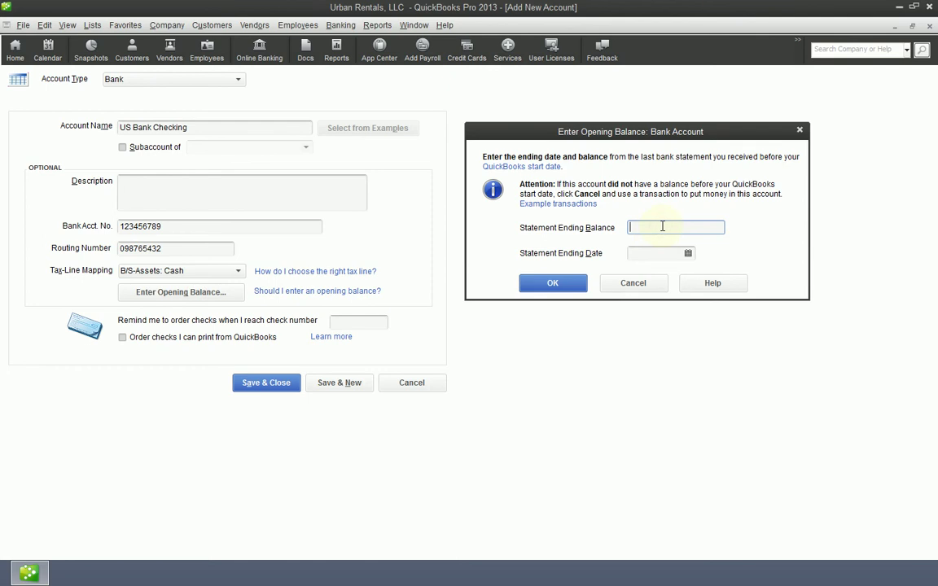
type("5000")
key("Tab")
type("12/31/")
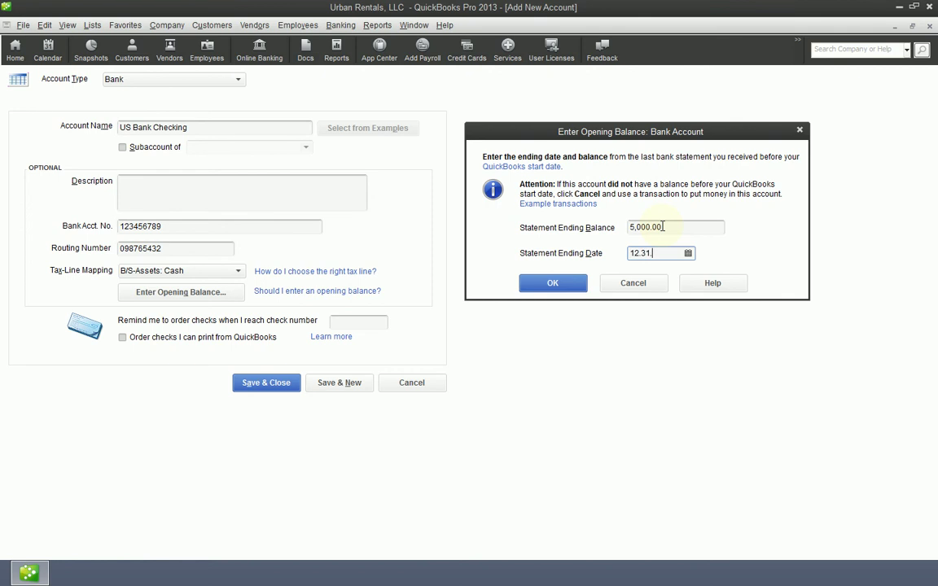
key("Tab")
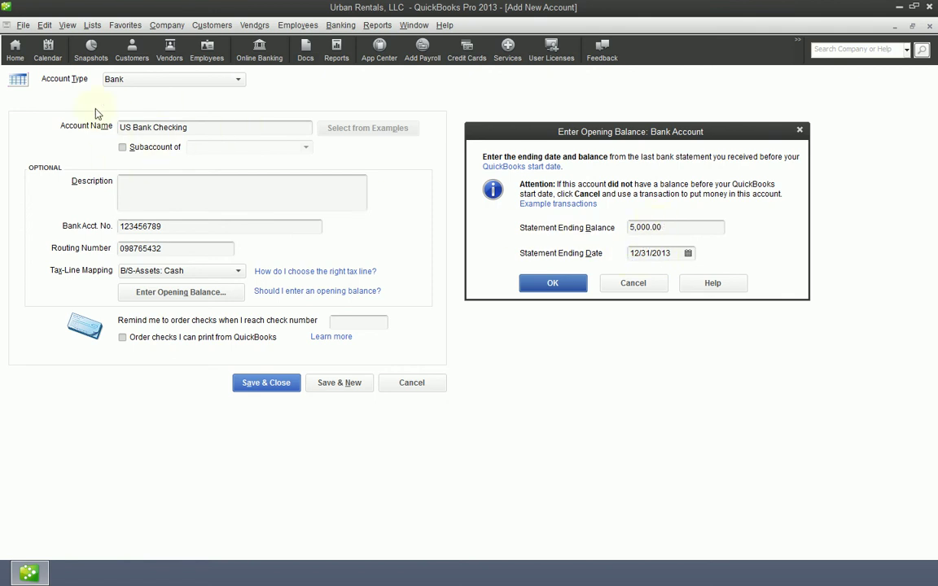
left_click(677, 258)
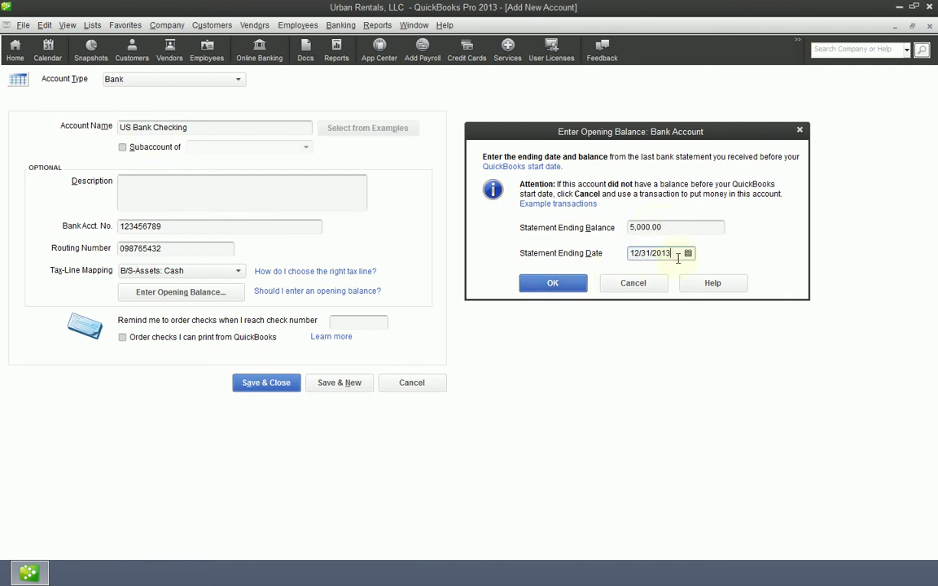
key("BackSpace")
type("2")
left_click(664, 228)
left_click(555, 283)
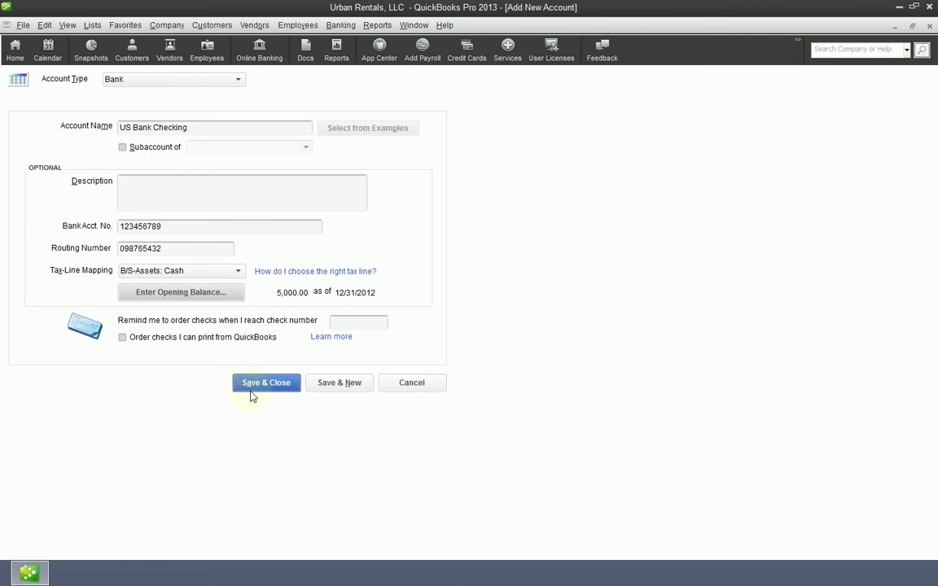
left_click(289, 387)
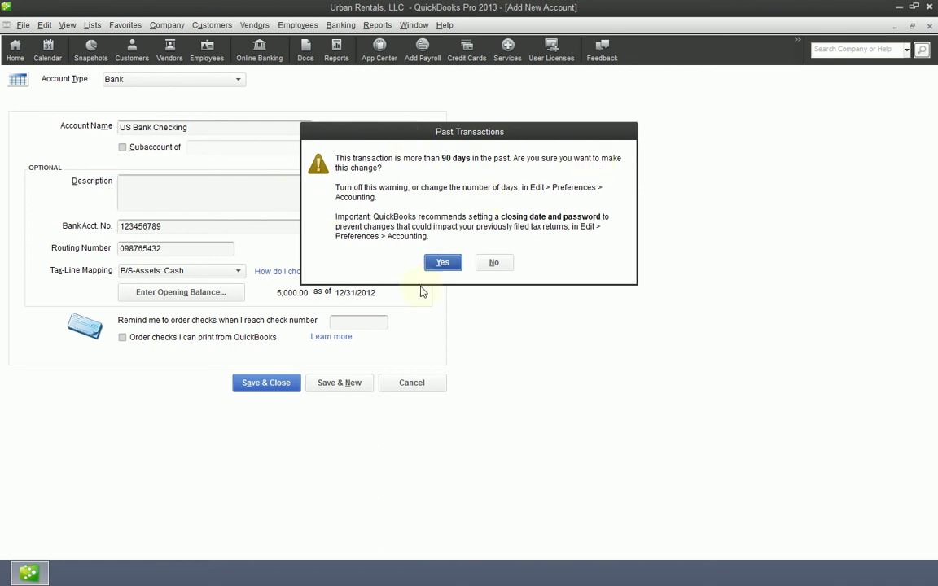
left_click(442, 262)
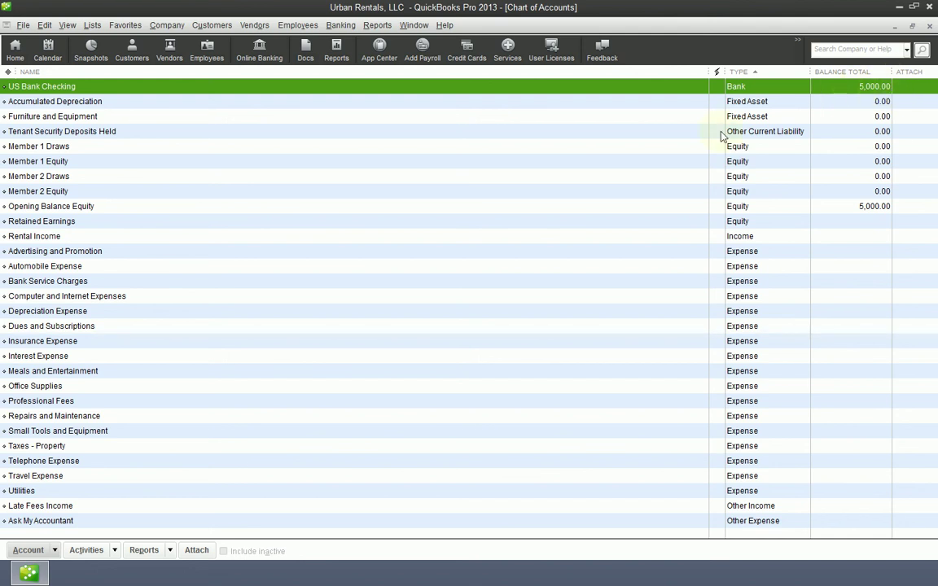
Step: Compare the types and balance totals of US Bank Checking and Opening Balance Equity in the chart of accounts
left_click(137, 208)
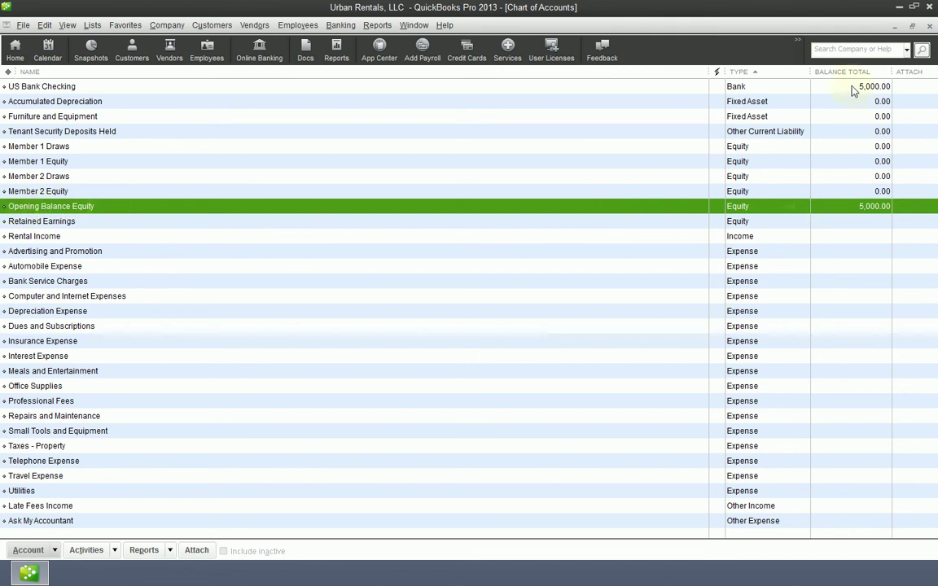
left_click(772, 84)
left_click(763, 208)
left_click(713, 85)
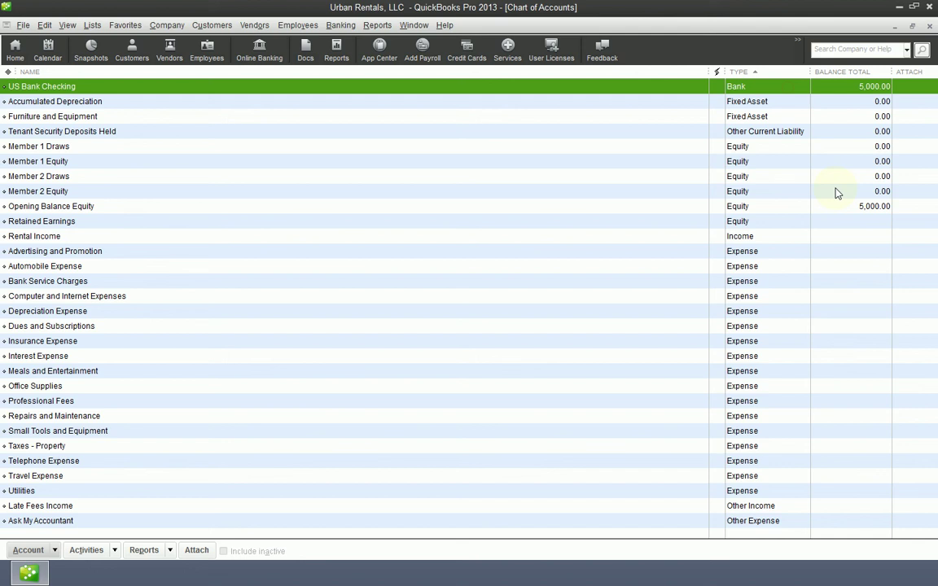
Step: Examine US Bank Checking against Opening Balance Equity and expense accounts such as Professional Fees, Meals and Entertainment, and Office Supplies in the chart of accounts
left_click(758, 206)
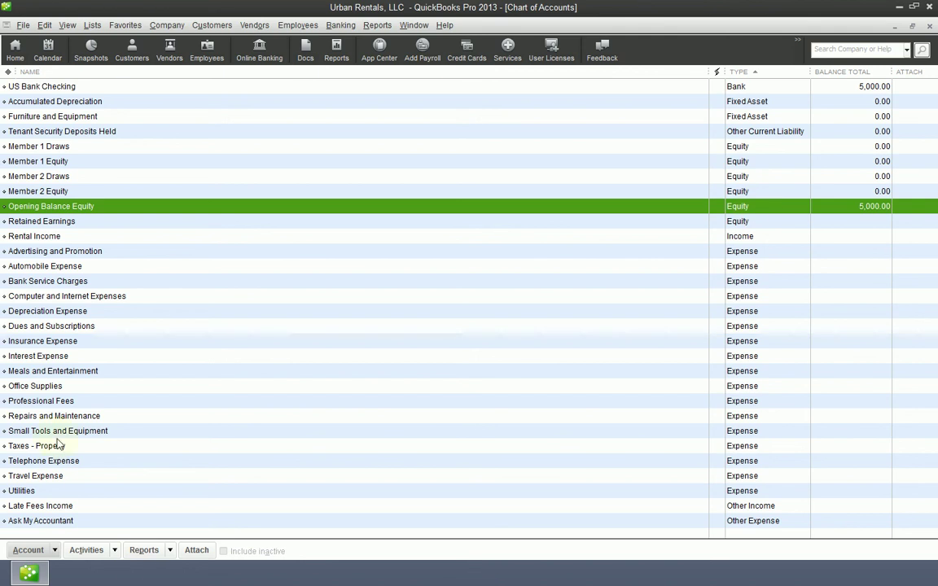
left_click(94, 400)
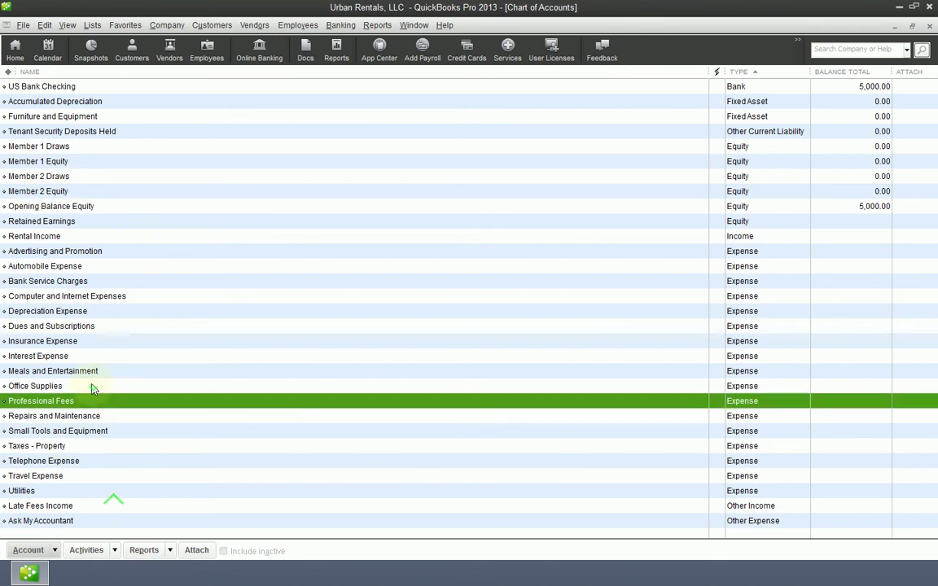
left_click(77, 88)
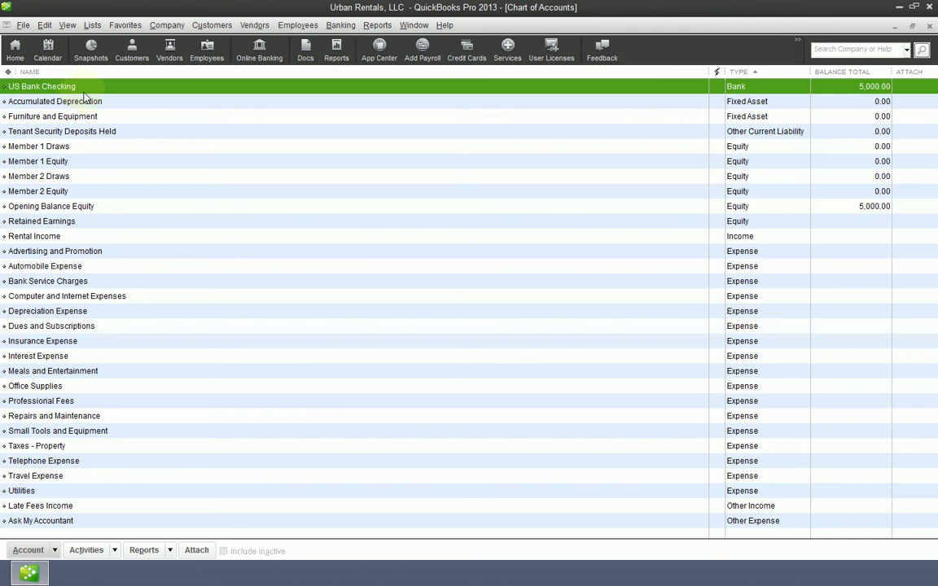
left_click(79, 208)
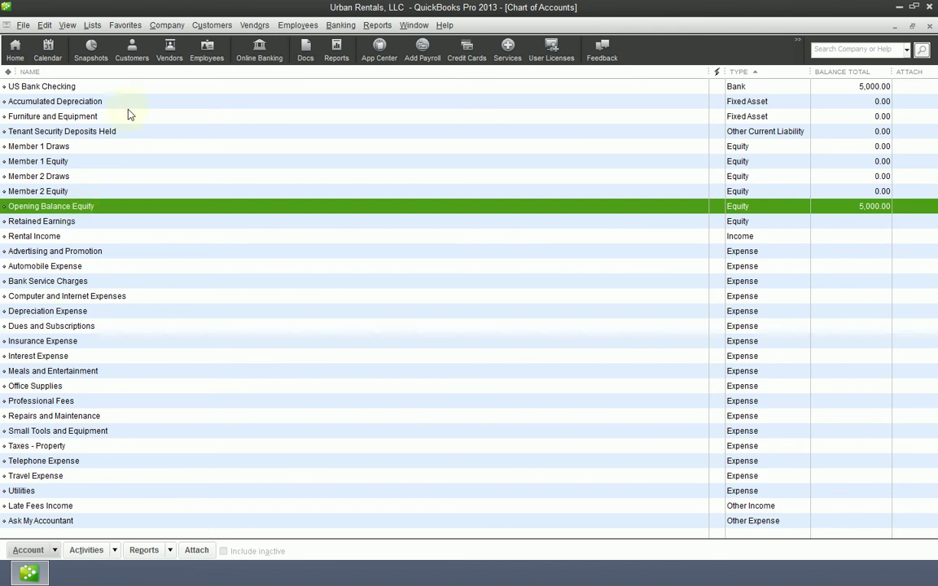
left_click(126, 86)
left_click(261, 370)
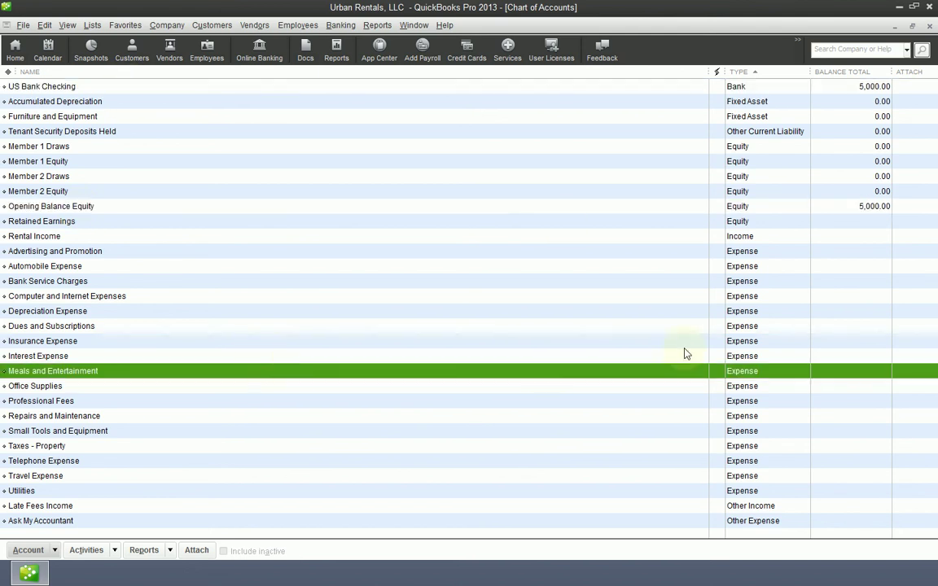
left_click(733, 87)
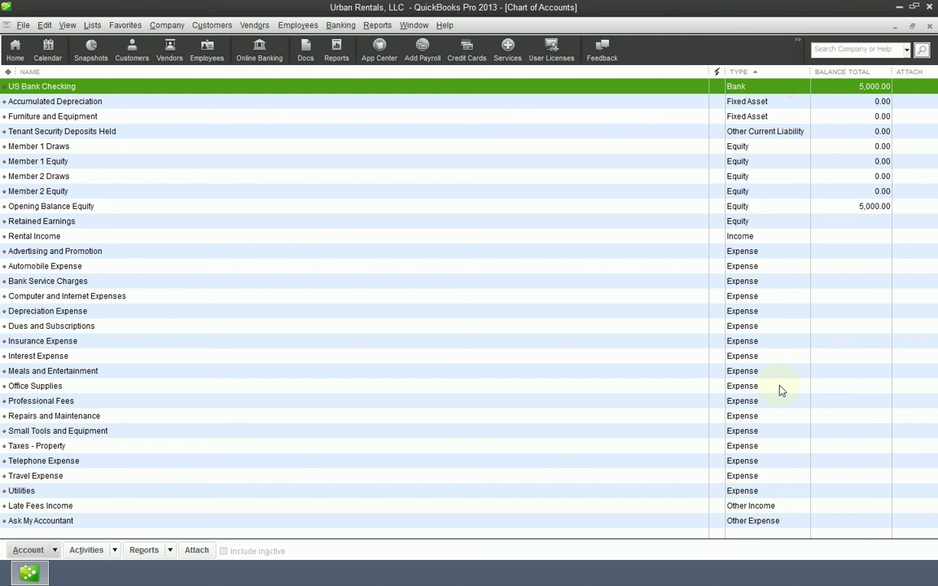
left_click(723, 399)
left_click(764, 88)
left_click(732, 385)
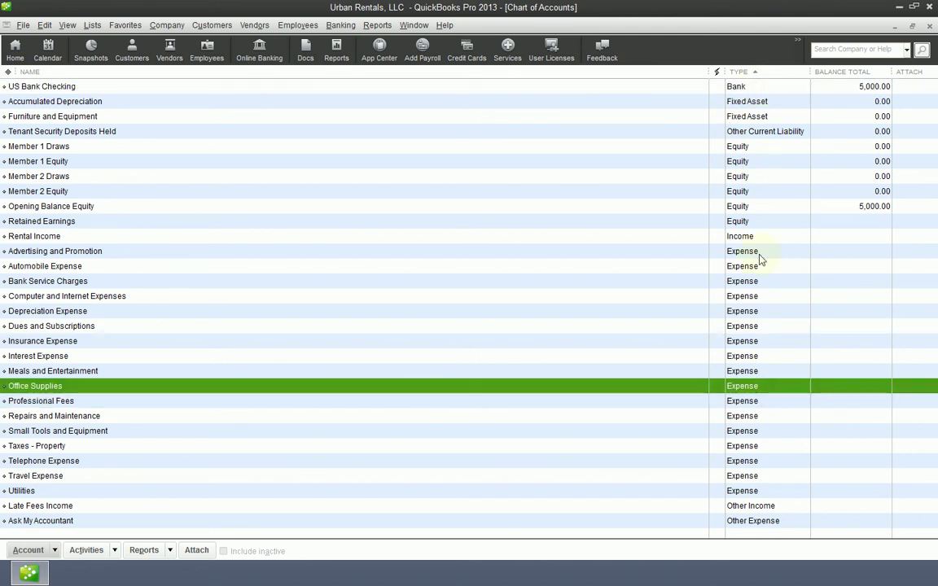
left_click(735, 87)
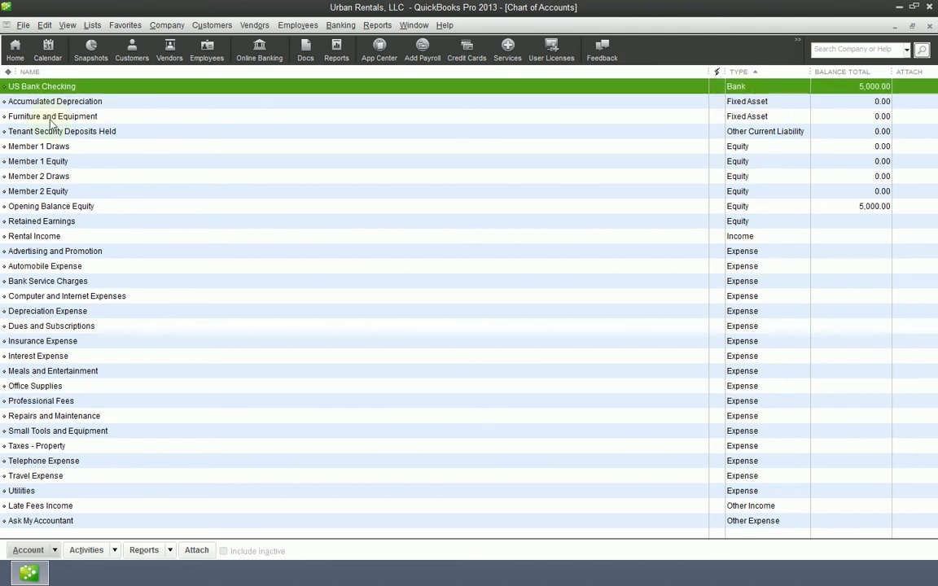
left_click(847, 206)
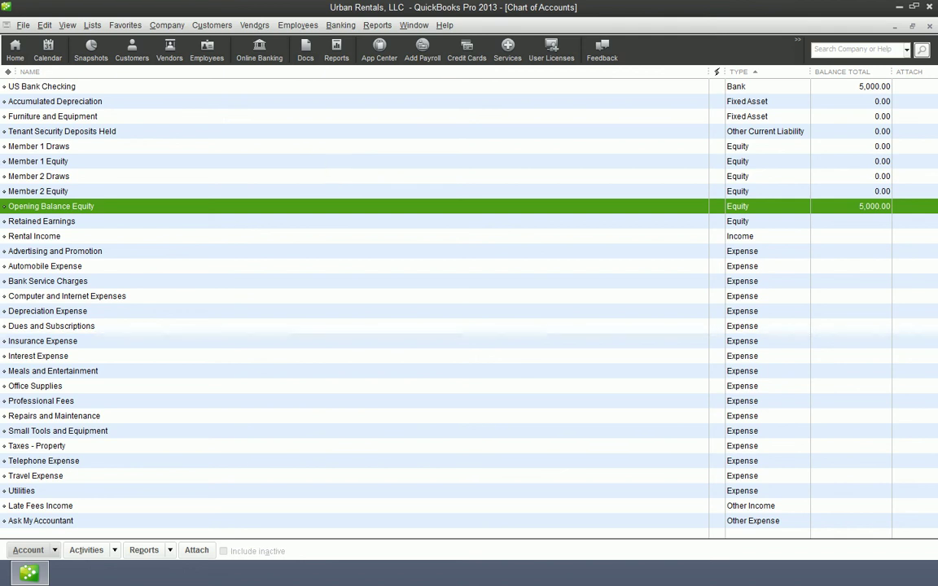
key("F10")
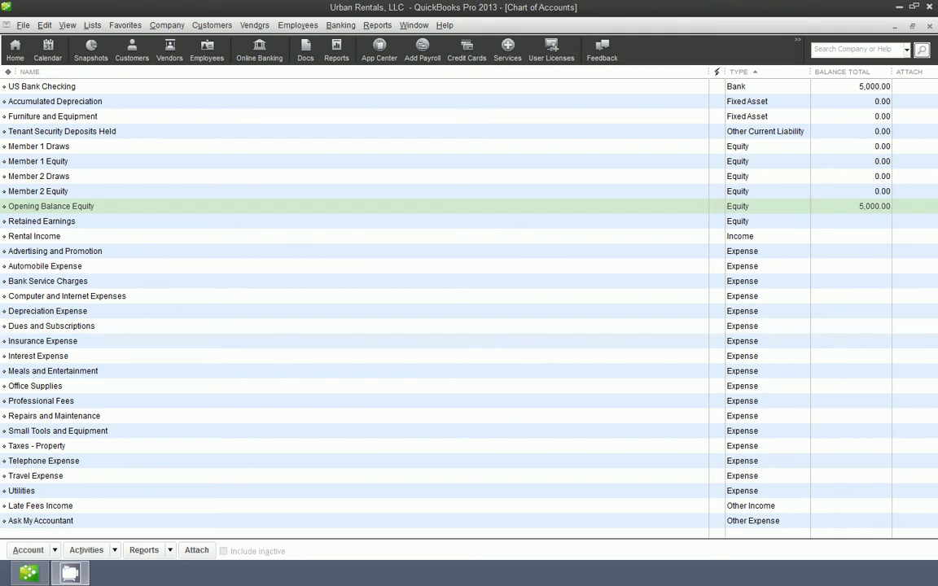